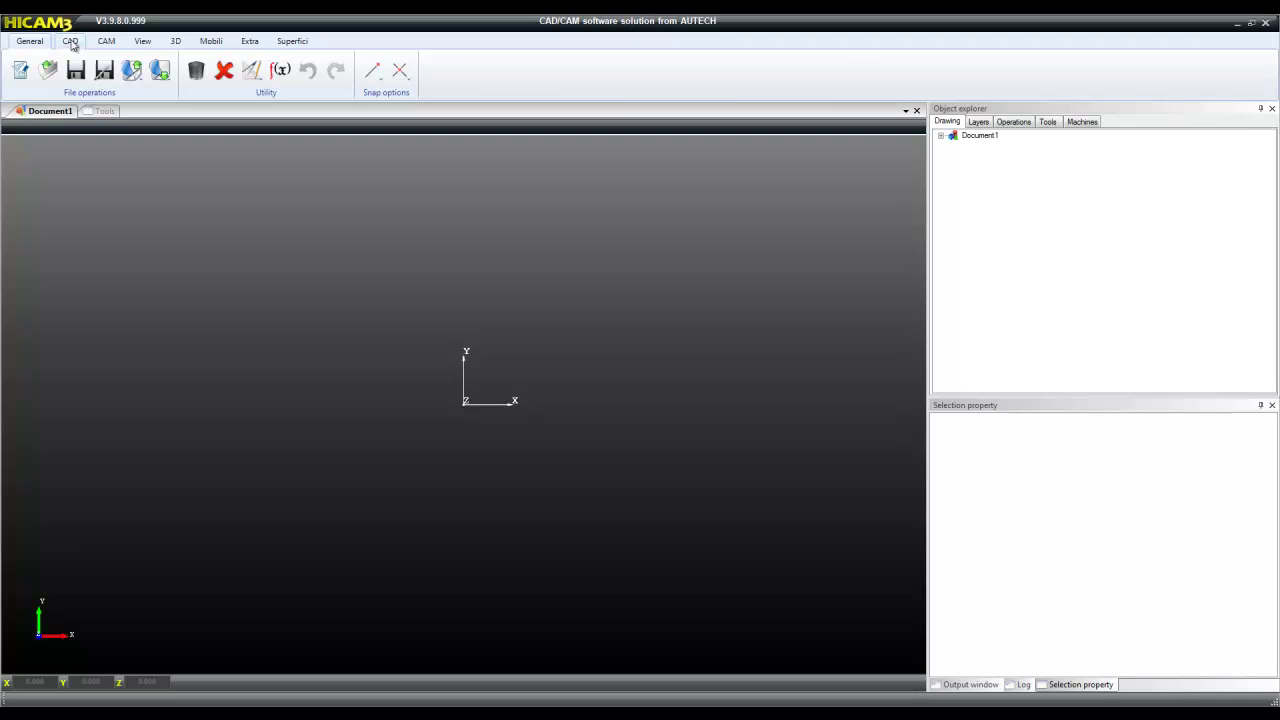
- Create the rectangular work block, entering 50 in each of its three dimension fields, at the origin
{"action": "left_click", "coordinate": [19, 70]}
{"action": "type", "text": "50"}
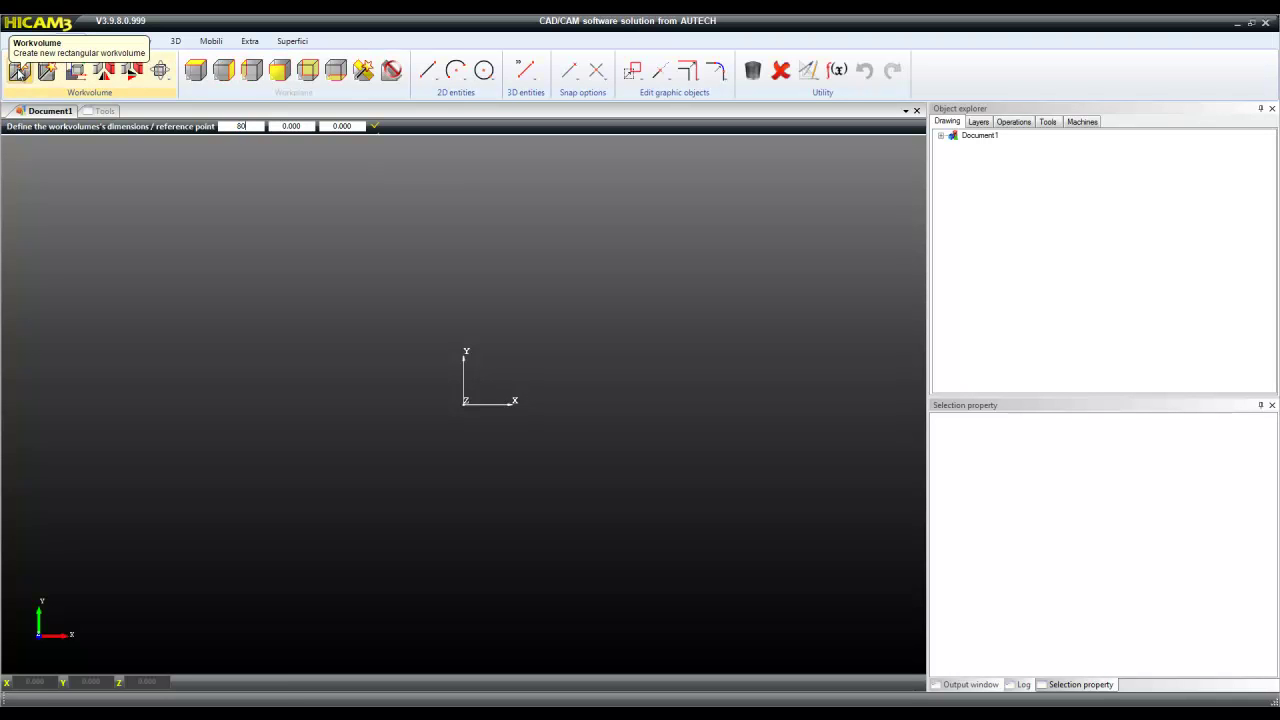
{"action": "key", "text": "Tab"}
{"action": "type", "text": "50"}
{"action": "key", "text": "Tab"}
{"action": "type", "text": "50"}
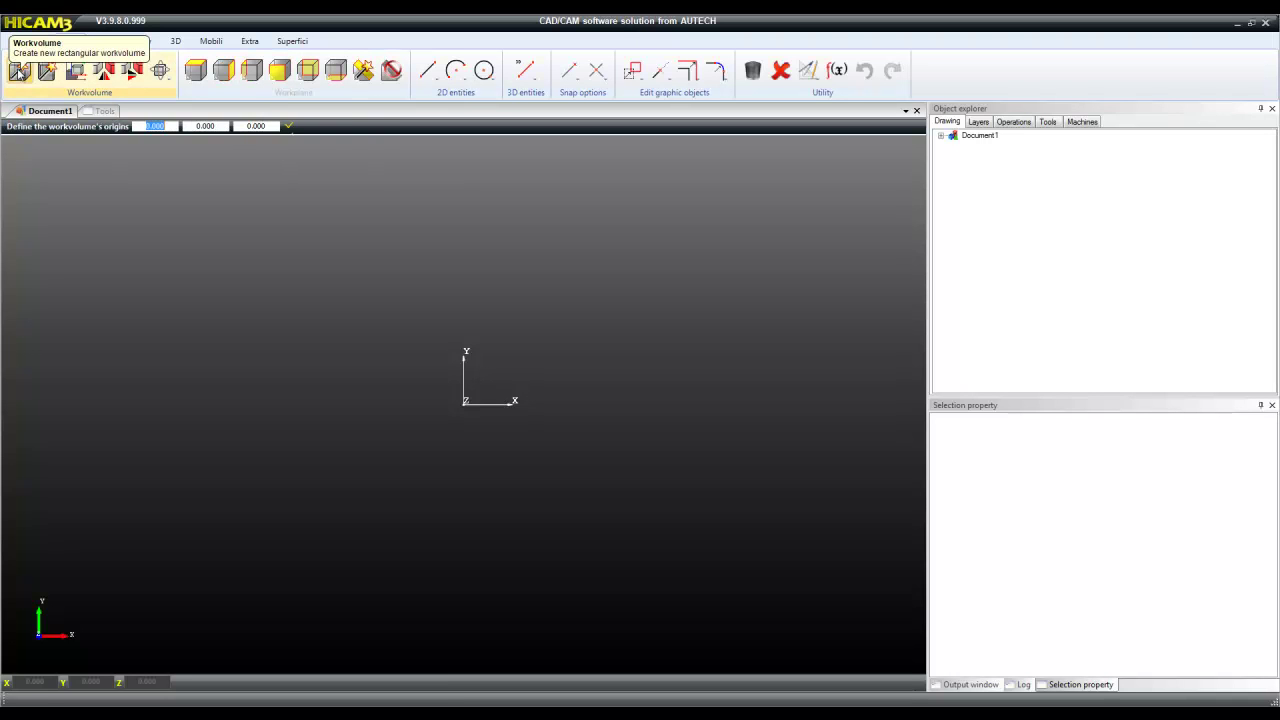
{"action": "key", "text": "Return"}
{"action": "left_click", "coordinate": [160, 70]}
{"action": "left_click", "coordinate": [455, 70]}
- Draw a rectangle on the top face from the origin to the corner at 800, 600
{"action": "left_click", "coordinate": [484, 70]}
{"action": "left_click", "coordinate": [485, 103]}
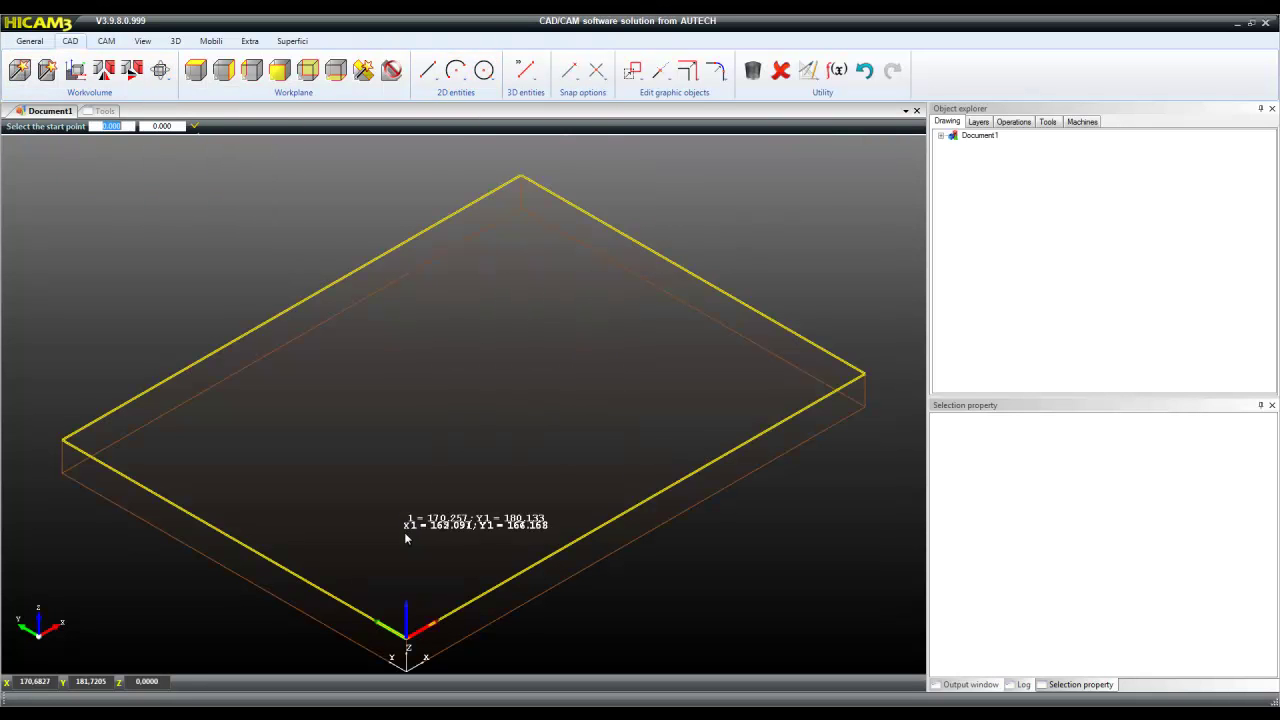
{"action": "left_click", "coordinate": [405, 634]}
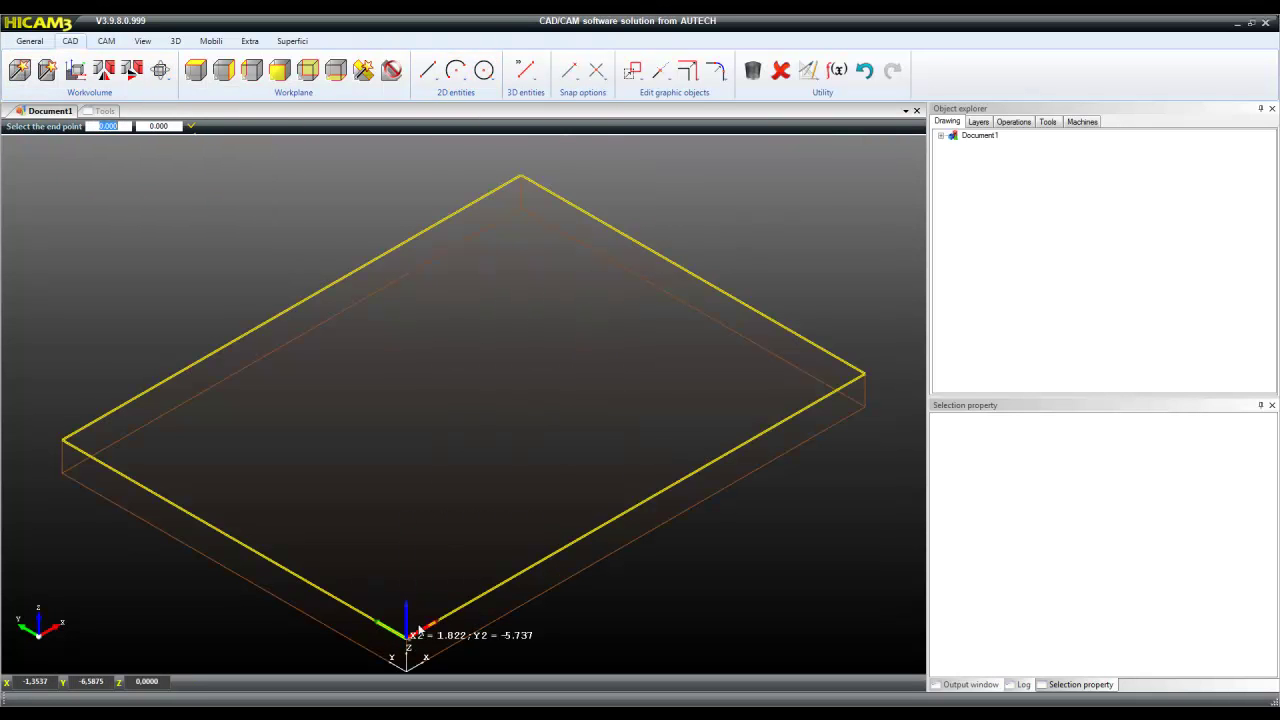
{"action": "left_click", "coordinate": [530, 201]}
{"action": "left_click", "coordinate": [660, 70]}
- Offset the 800 × 600 board outline 50 inward
{"action": "left_click", "coordinate": [687, 70]}
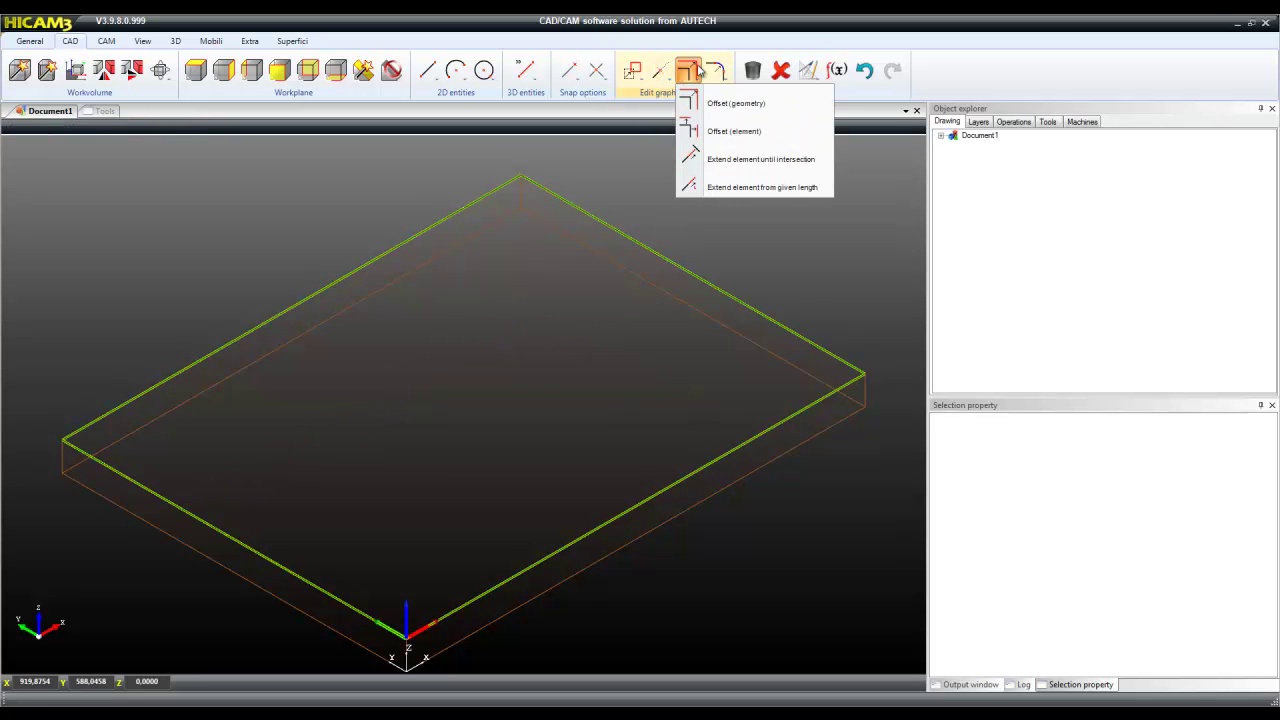
{"action": "left_click", "coordinate": [710, 105]}
{"action": "type", "text": "50"}
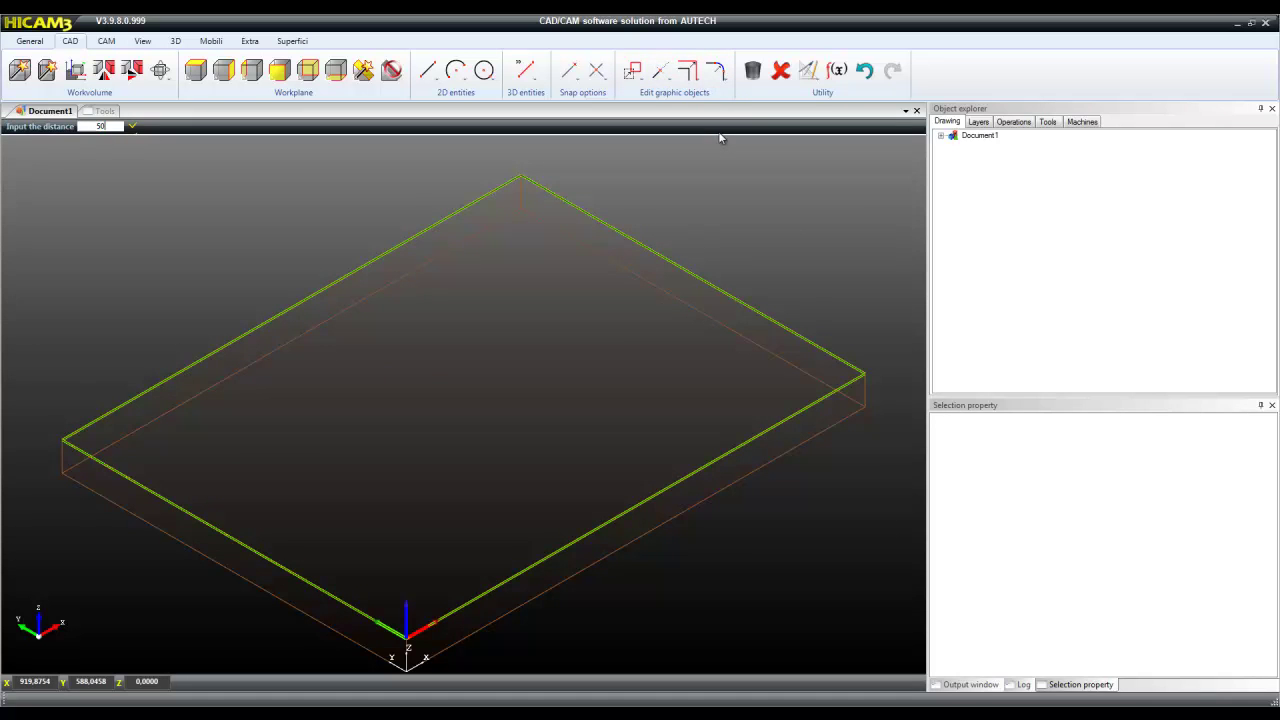
{"action": "key", "text": "Return"}
{"action": "left_click", "coordinate": [607, 226]}
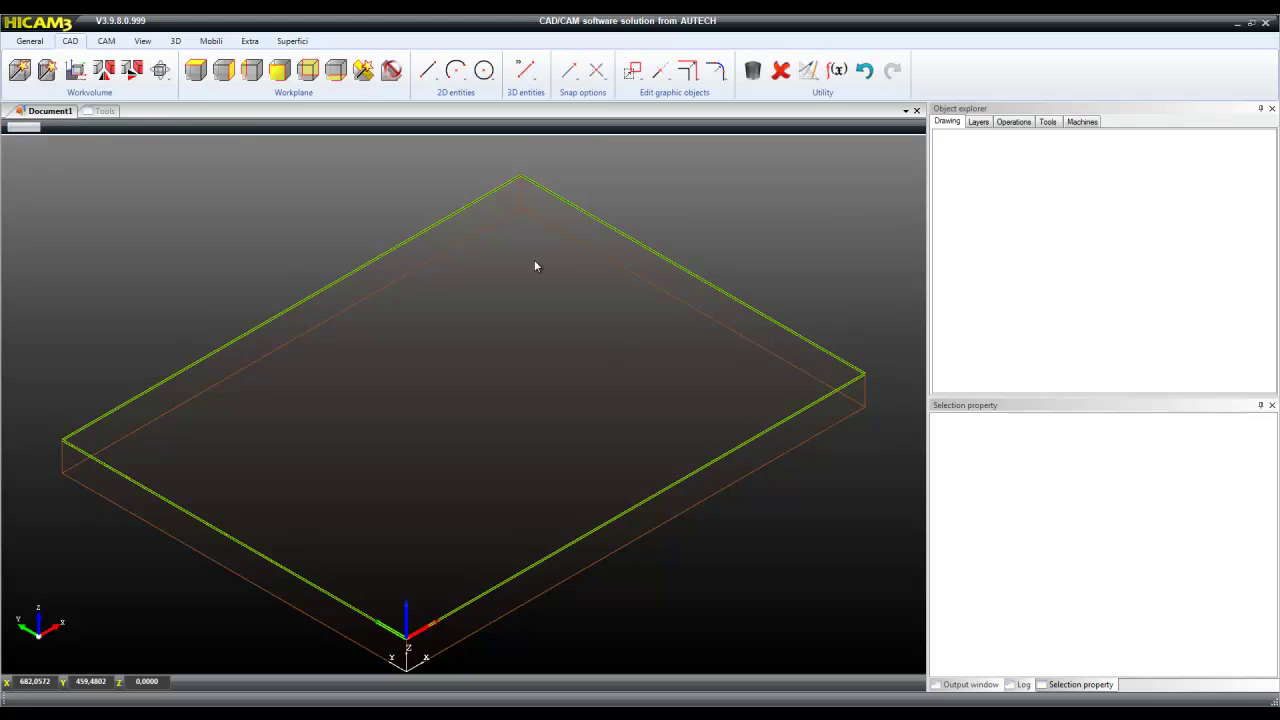
{"action": "key", "text": "Escape"}
- Draw a straight line from X 400, Y 550 to X 400, Y 50
{"action": "left_click", "coordinate": [428, 70]}
{"action": "left_click", "coordinate": [470, 97]}
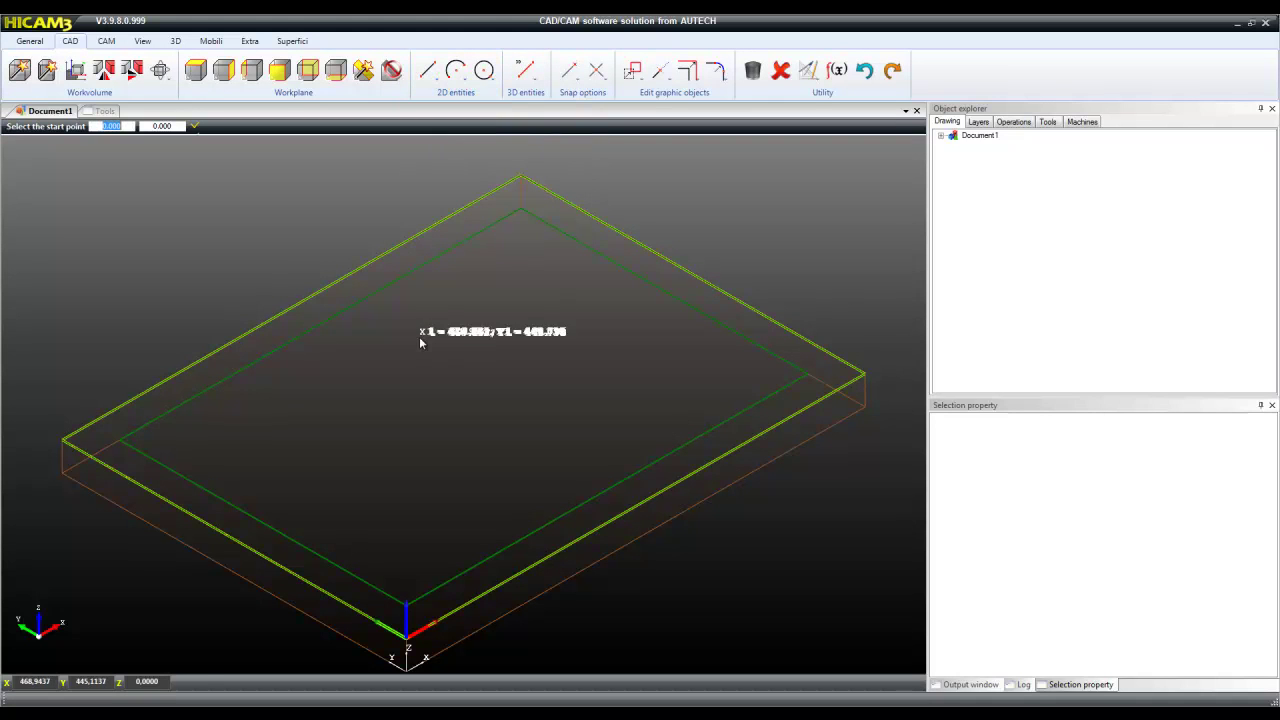
{"action": "left_click", "coordinate": [320, 324]}
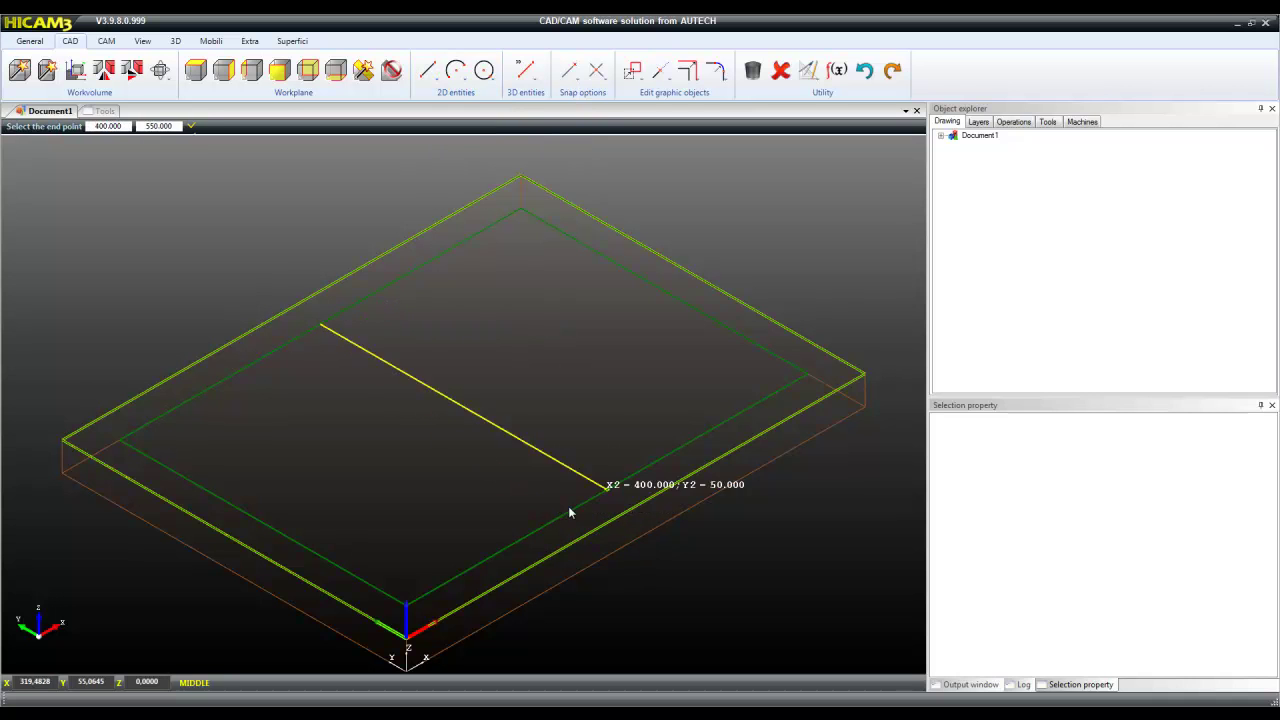
{"action": "left_click", "coordinate": [605, 490]}
{"action": "left_click", "coordinate": [487, 72]}
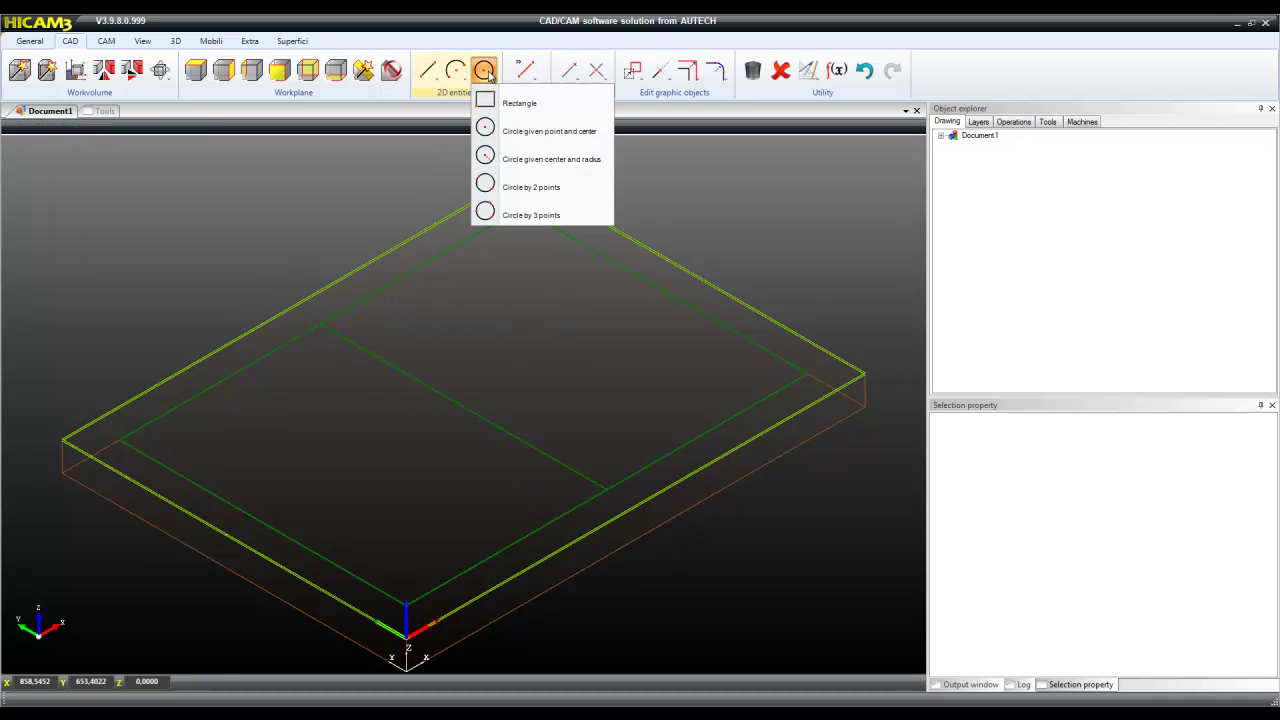
- Draw a centre-and-radius circle at the board centre
{"action": "left_click", "coordinate": [521, 133]}
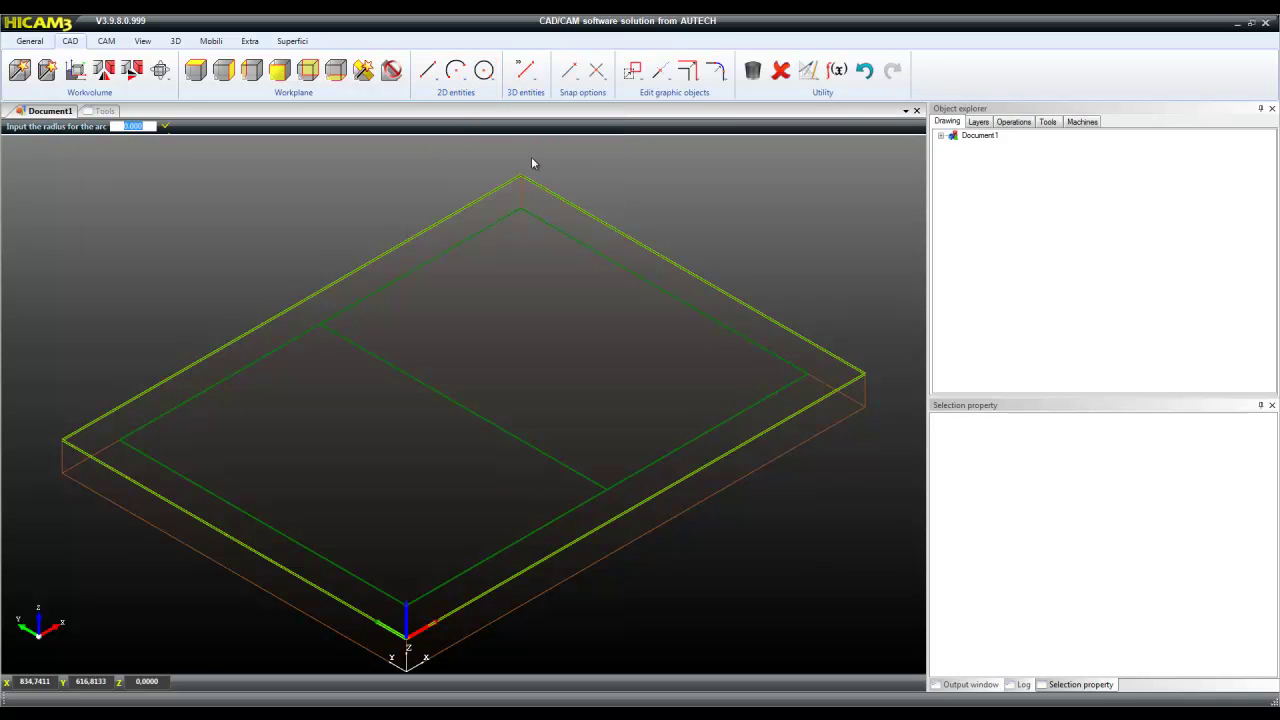
{"action": "key", "text": "Return"}
{"action": "left_click", "coordinate": [466, 406]}
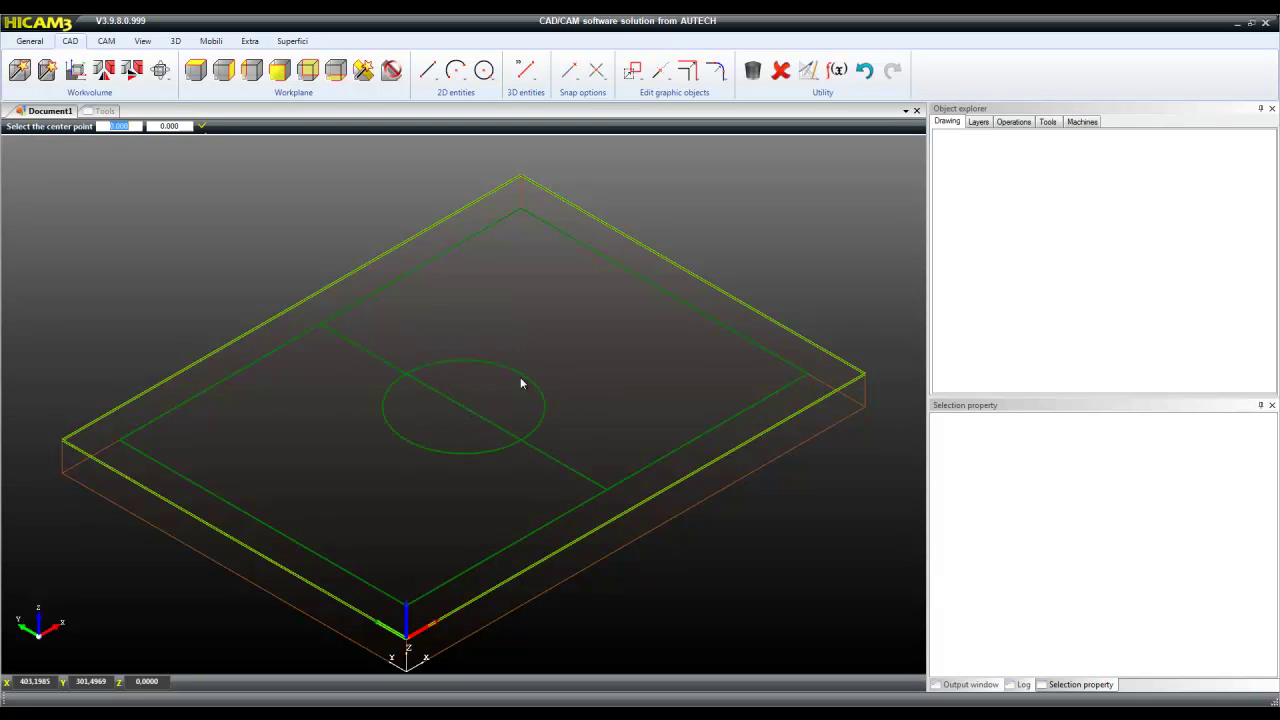
- Offset the middle line 50 to both sides, creating two parallel lines
{"action": "left_click", "coordinate": [687, 72]}
{"action": "left_click", "coordinate": [712, 130]}
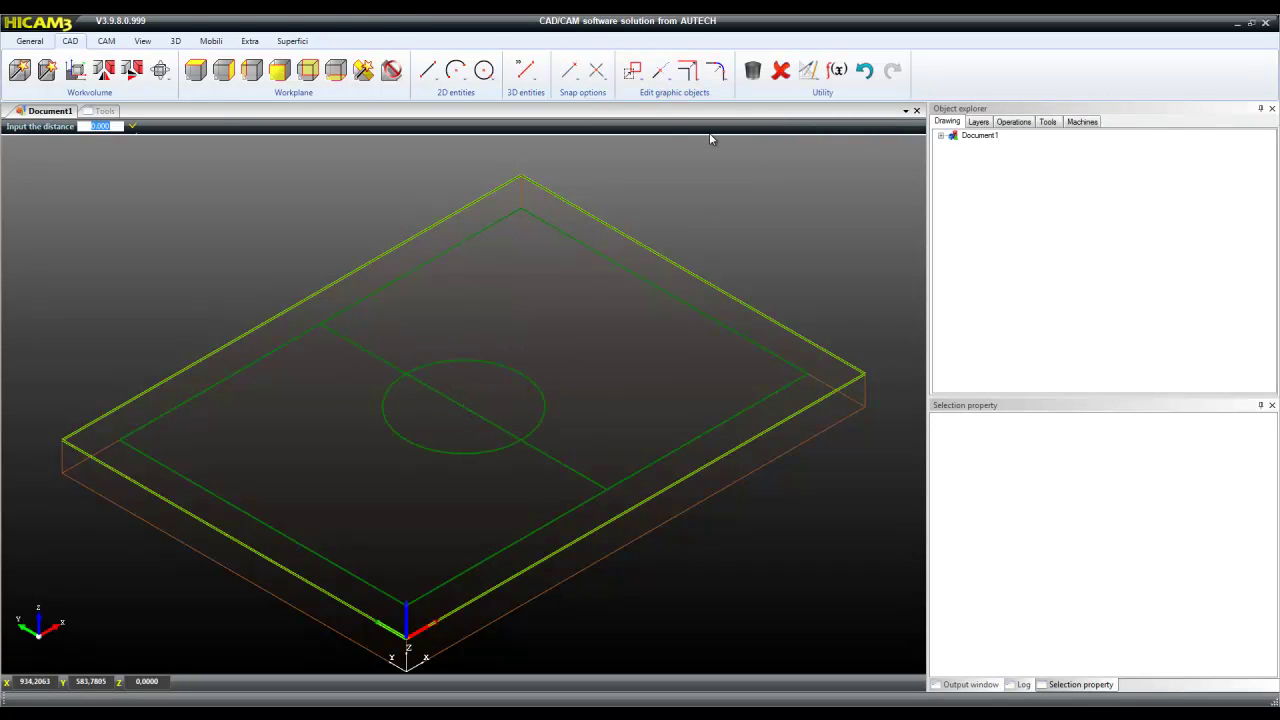
{"action": "key", "text": "Return"}
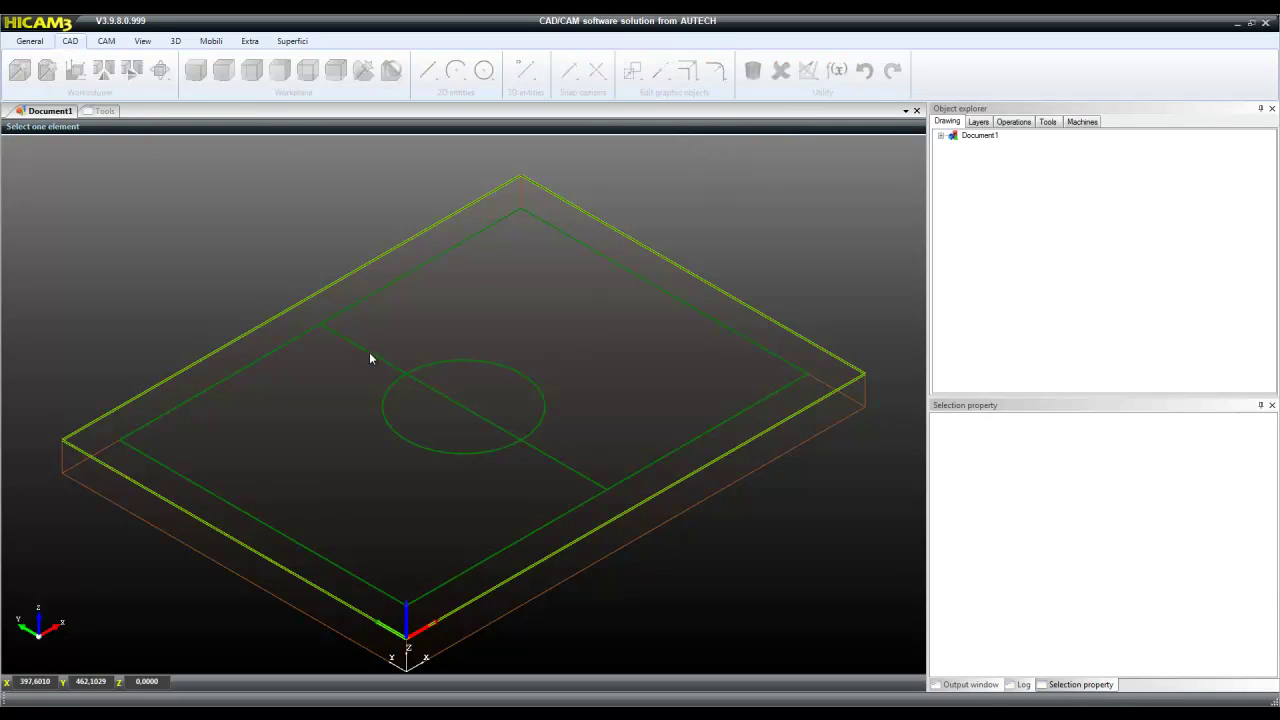
{"action": "left_click", "coordinate": [369, 363]}
{"action": "key", "text": "Return"}
{"action": "left_click", "coordinate": [373, 354]}
{"action": "key", "text": "Escape"}
- Trim the circle, parallel lines and middle line into a single pocket profile
{"action": "left_click", "coordinate": [688, 75]}
{"action": "left_click", "coordinate": [705, 97]}
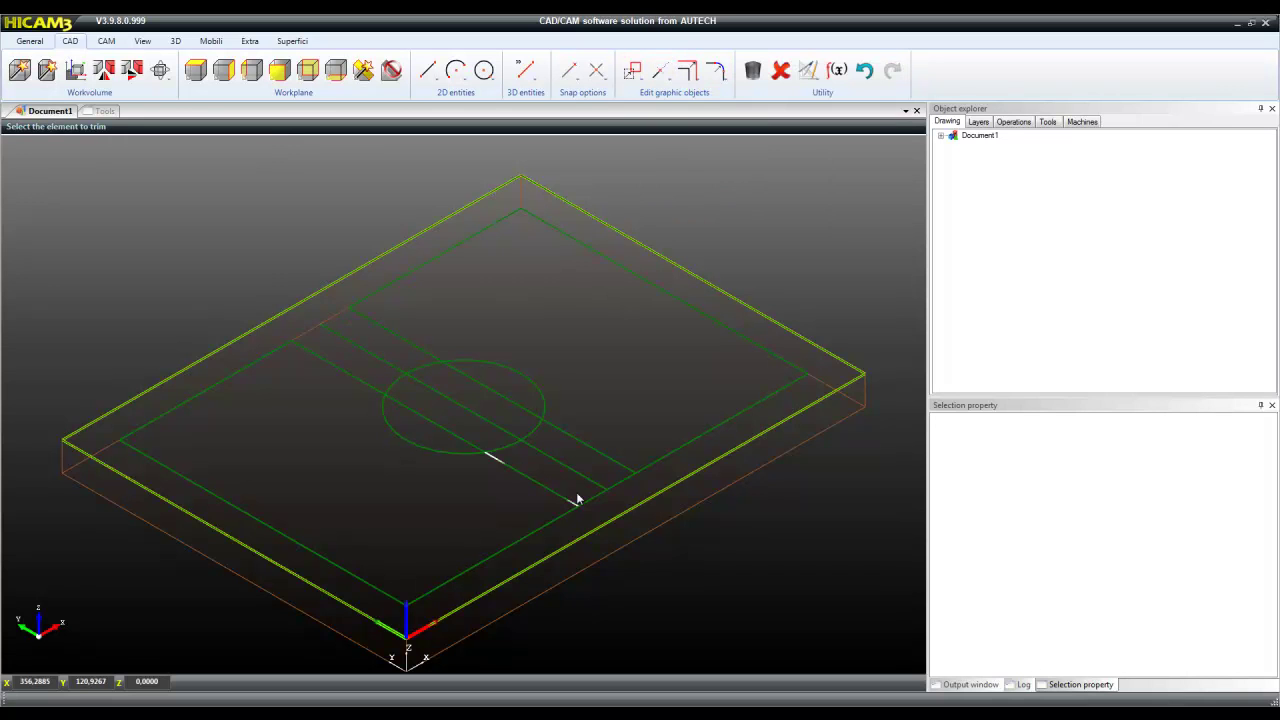
{"action": "left_click", "coordinate": [537, 420]}
{"action": "left_click", "coordinate": [534, 423]}
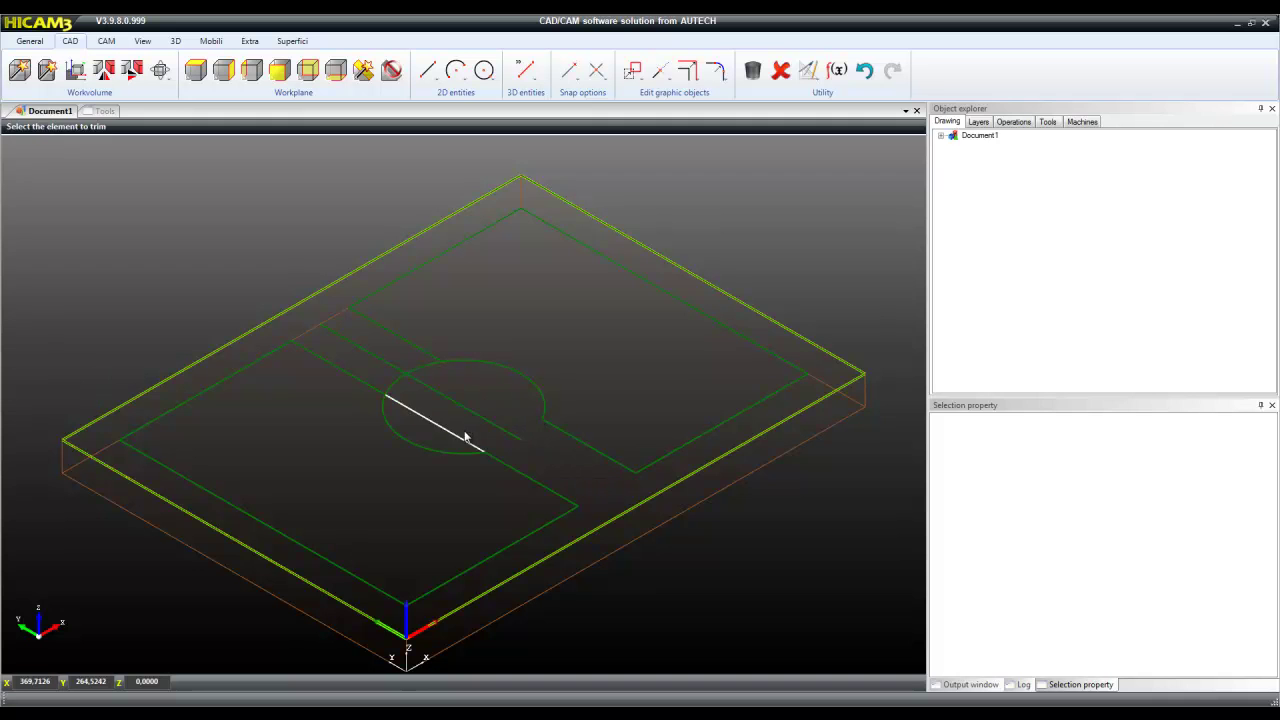
{"action": "left_click", "coordinate": [403, 375]}
{"action": "left_click", "coordinate": [425, 381]}
{"action": "left_click", "coordinate": [424, 376]}
{"action": "left_click", "coordinate": [632, 70]}
{"action": "left_click", "coordinate": [660, 70]}
{"action": "left_click", "coordinate": [688, 157]}
- Join the inner pocket lines into one contour and fillet its top, right and bottom corners
{"action": "left_click_drag", "start_coordinate": [54, 194], "coordinate": [838, 624]}
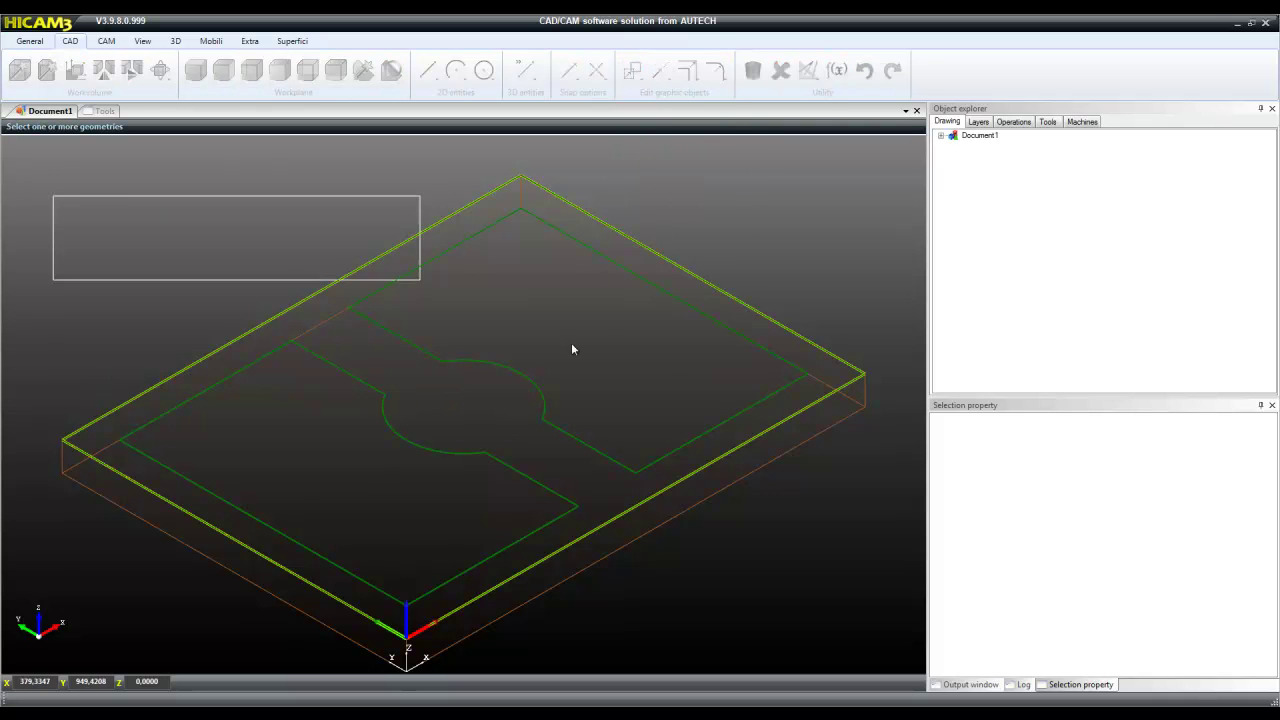
{"action": "right_click", "coordinate": [846, 589]}
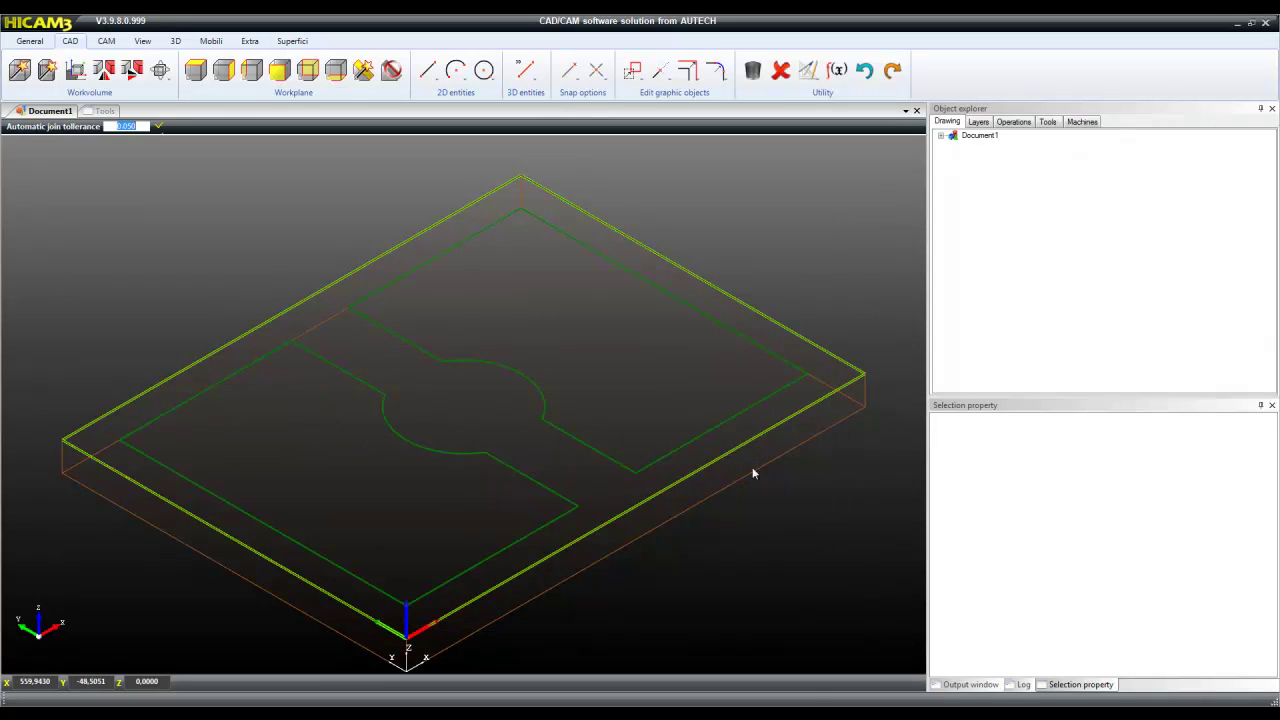
{"action": "left_click", "coordinate": [716, 78]}
{"action": "left_click", "coordinate": [717, 102]}
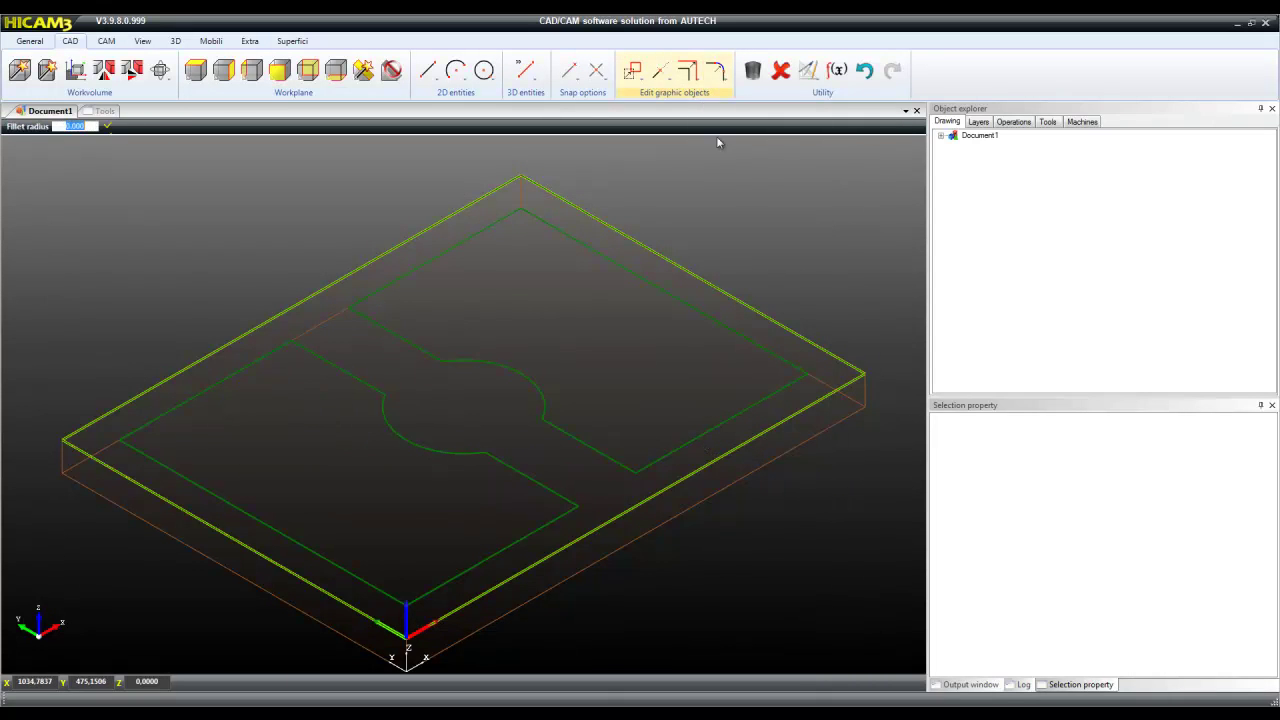
{"action": "key", "text": "Return"}
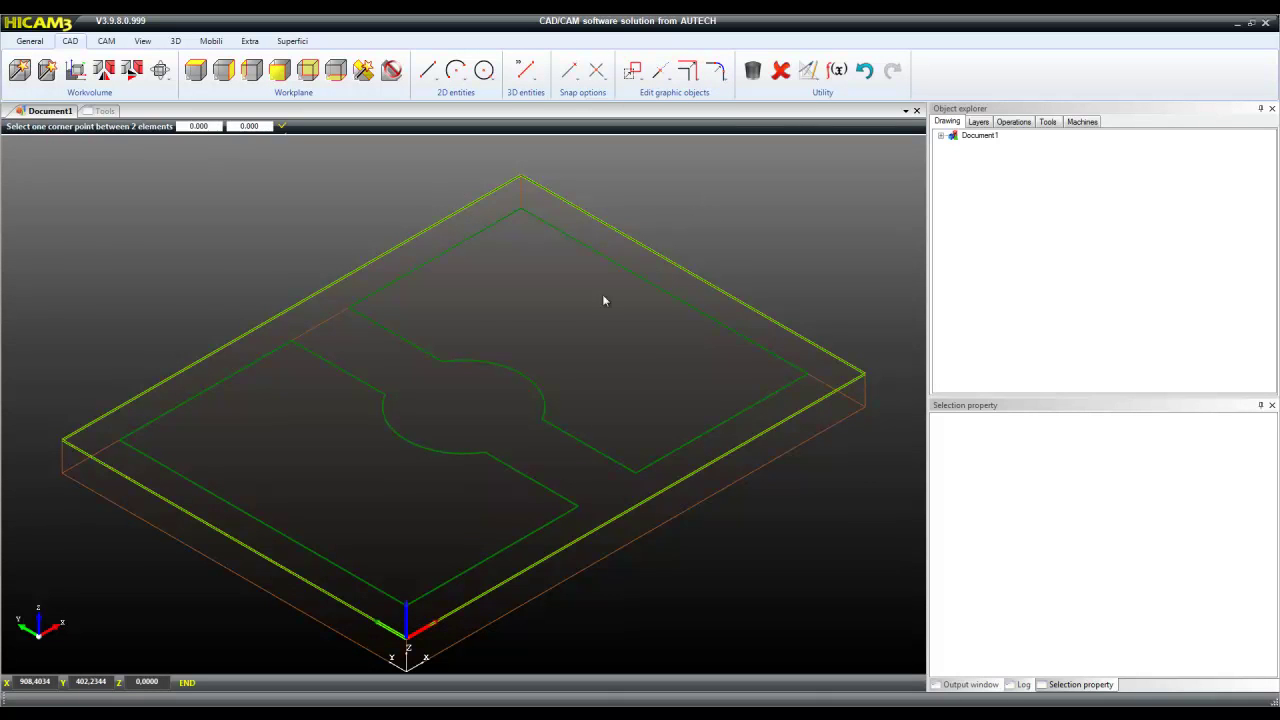
{"action": "left_click", "coordinate": [520, 212]}
{"action": "left_click", "coordinate": [792, 370]}
{"action": "left_click", "coordinate": [406, 596]}
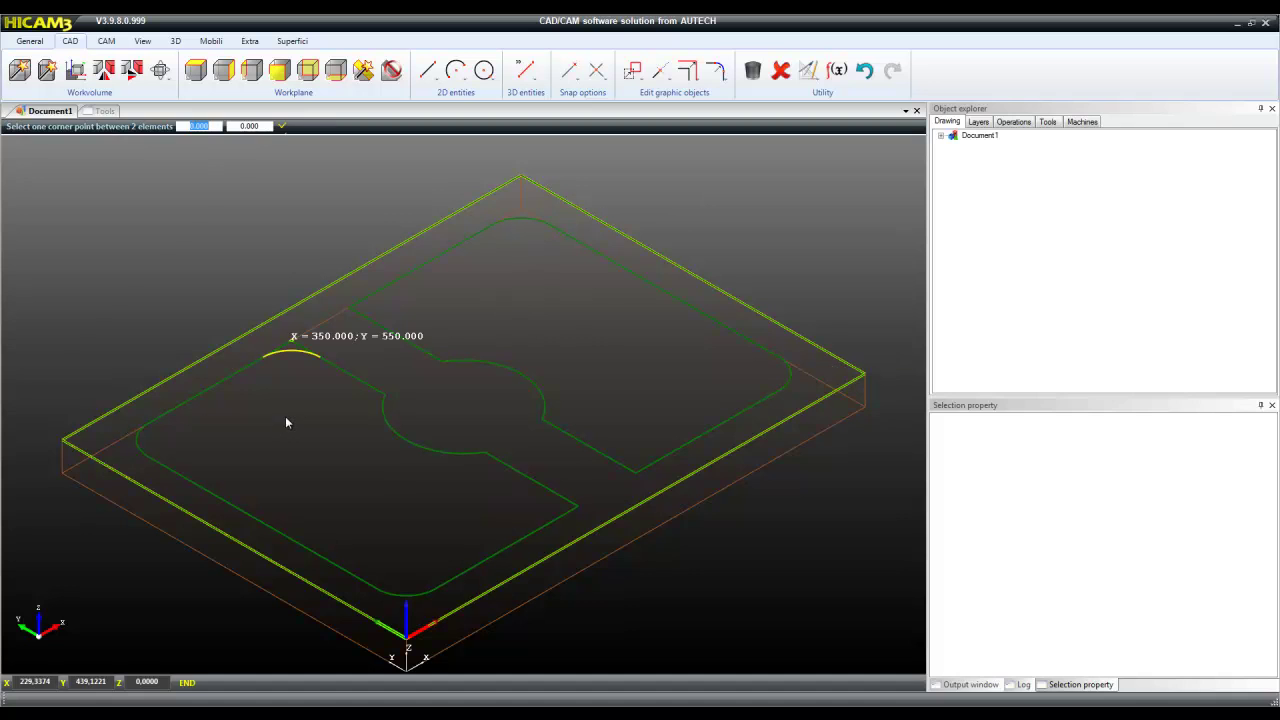
- Chamfer the lower and top-left notch corners with a chamfer length of 2
{"action": "left_click", "coordinate": [715, 70]}
{"action": "left_click", "coordinate": [743, 129]}
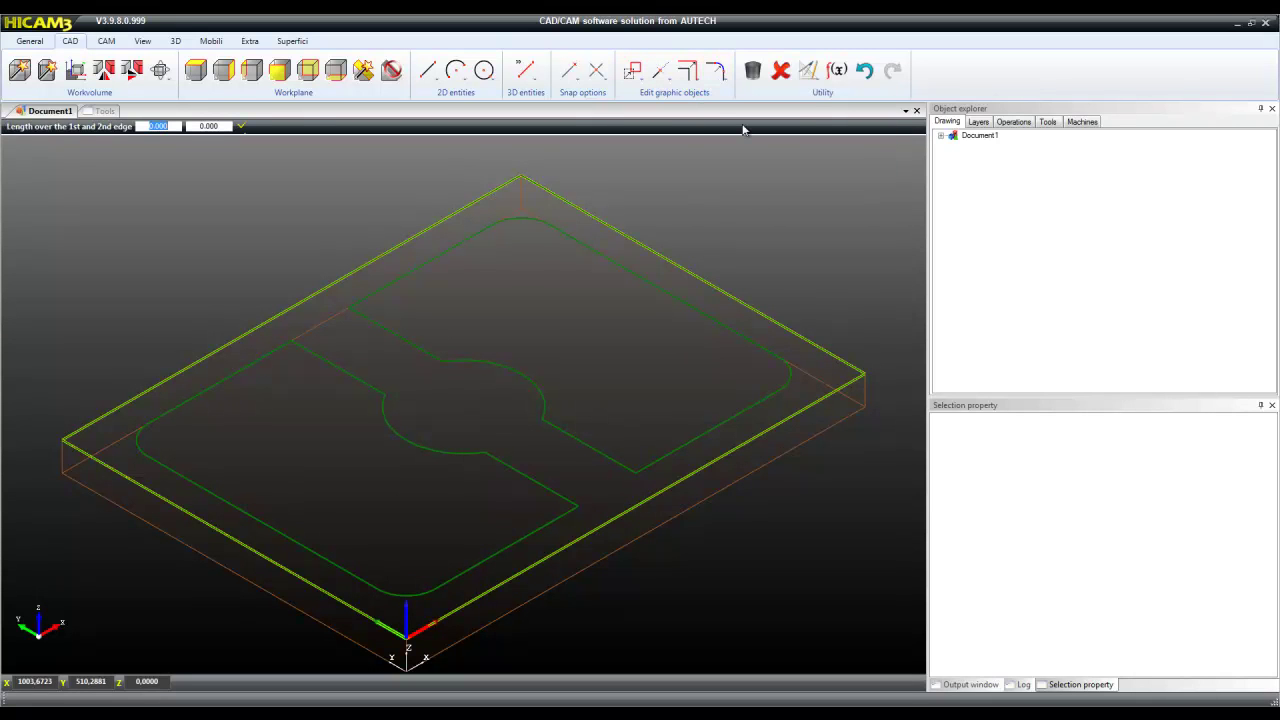
{"action": "type", "text": "5020"}
{"action": "key", "text": "Return"}
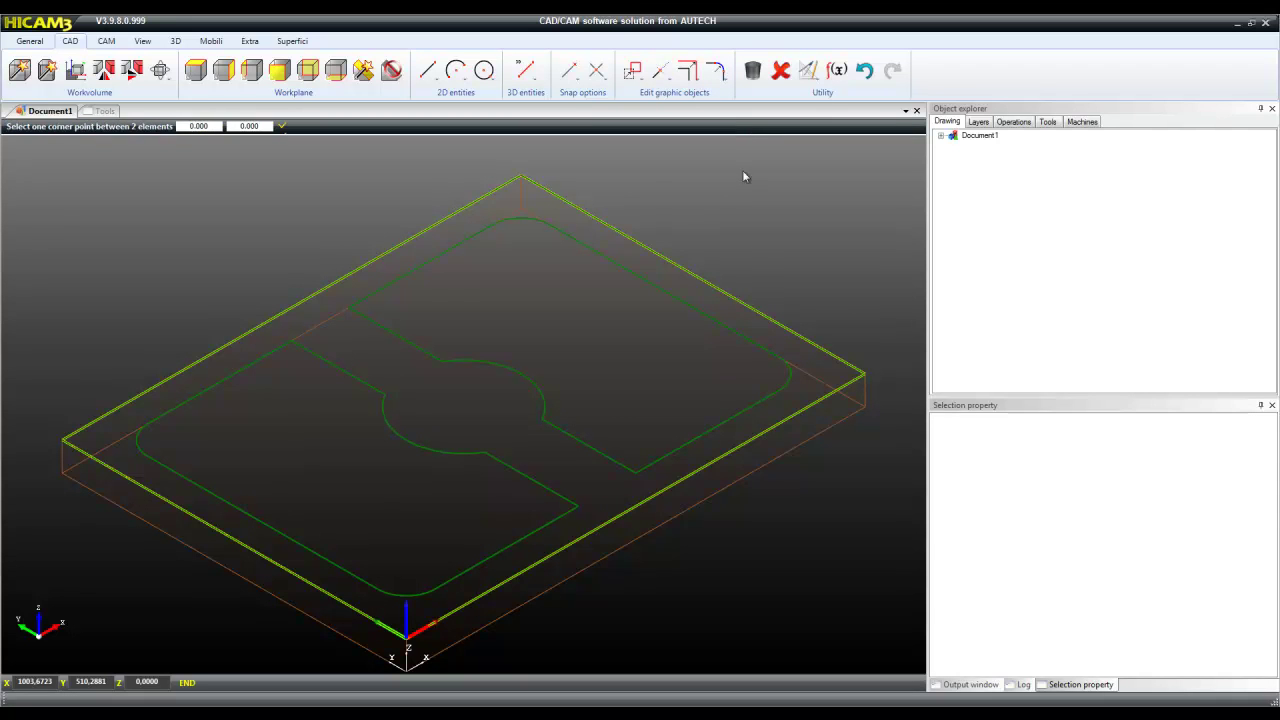
{"action": "left_click", "coordinate": [373, 319]}
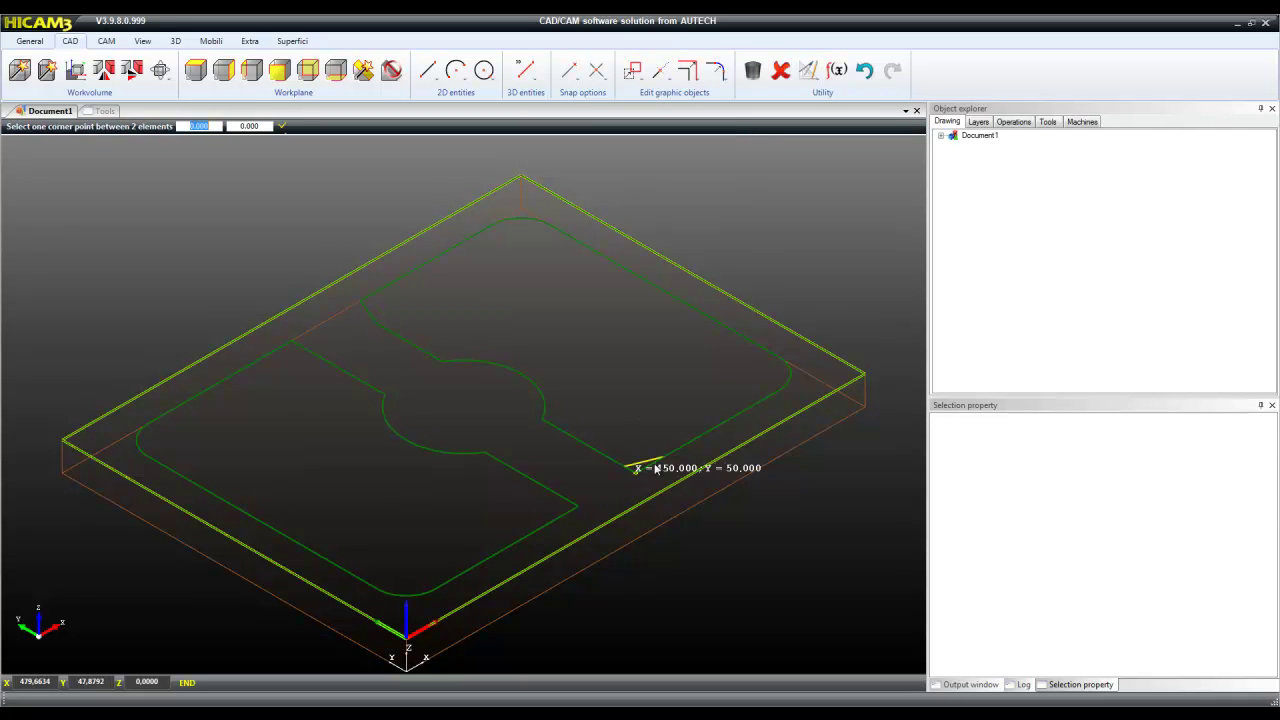
{"action": "left_click", "coordinate": [549, 510]}
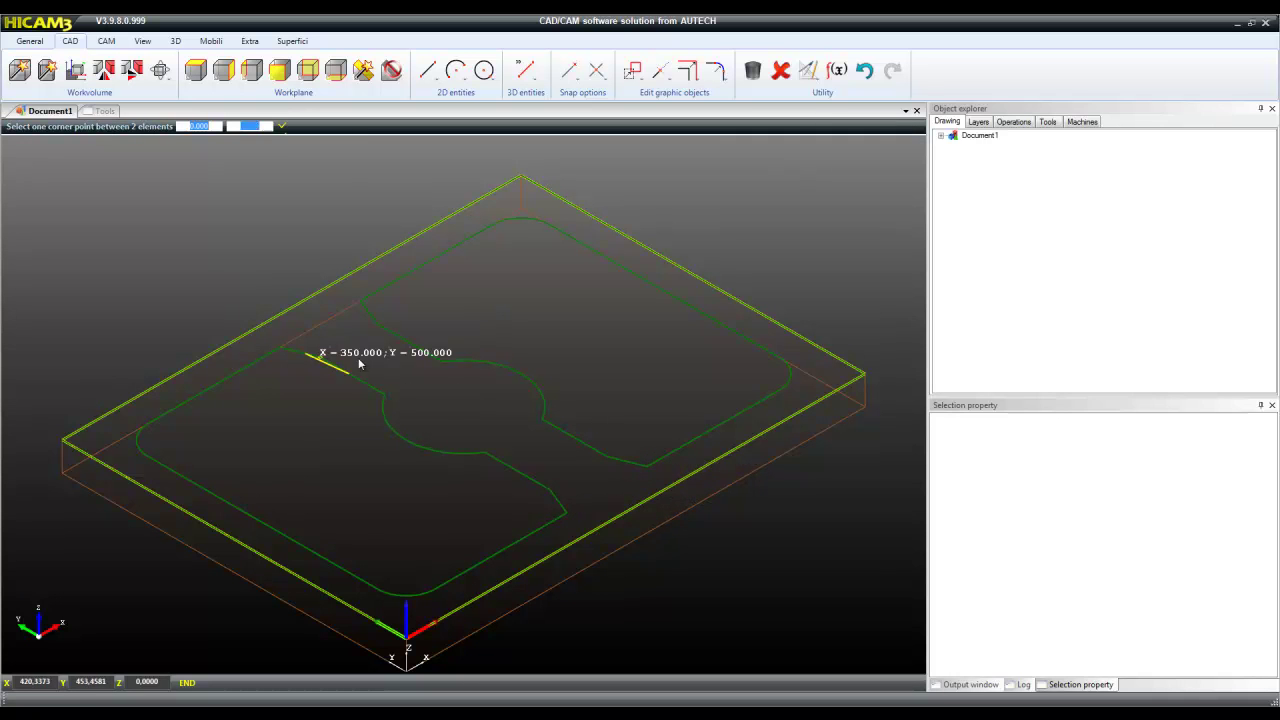
{"action": "left_click", "coordinate": [318, 355]}
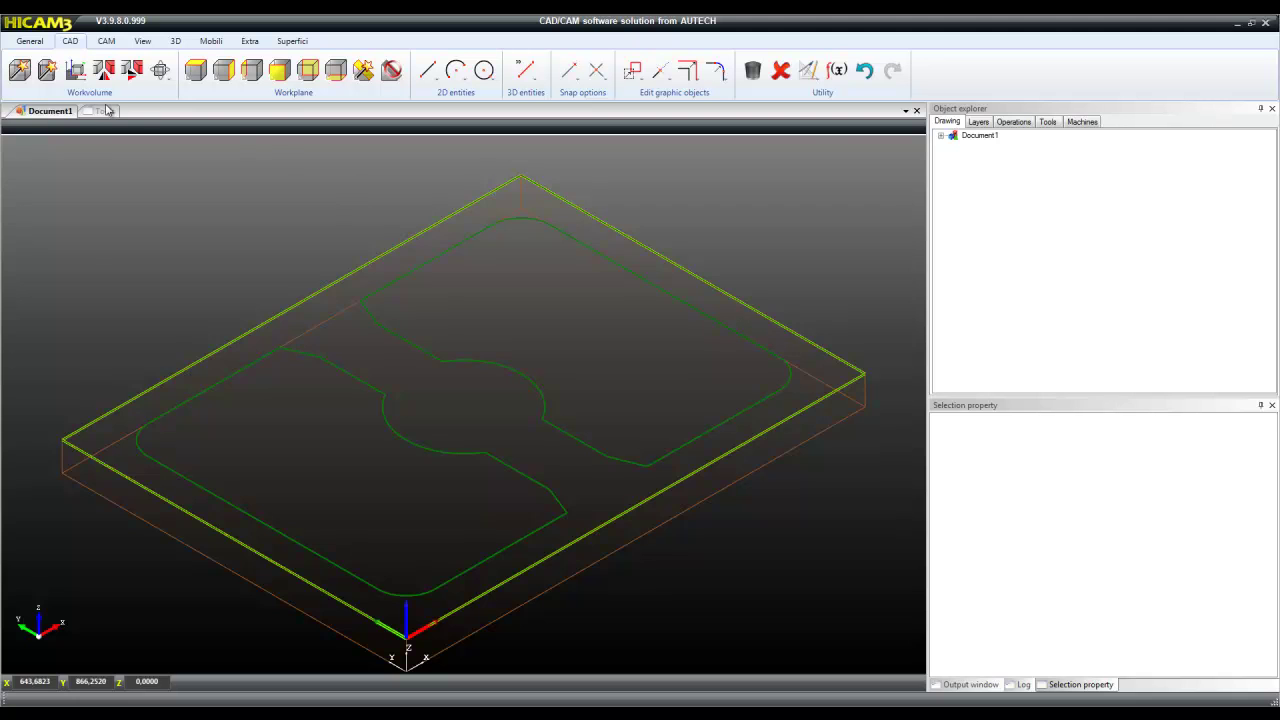
- Inspect the FRESA D5 tool's properties in the tool library
{"action": "left_click", "coordinate": [108, 110]}
{"action": "left_click", "coordinate": [83, 286]}
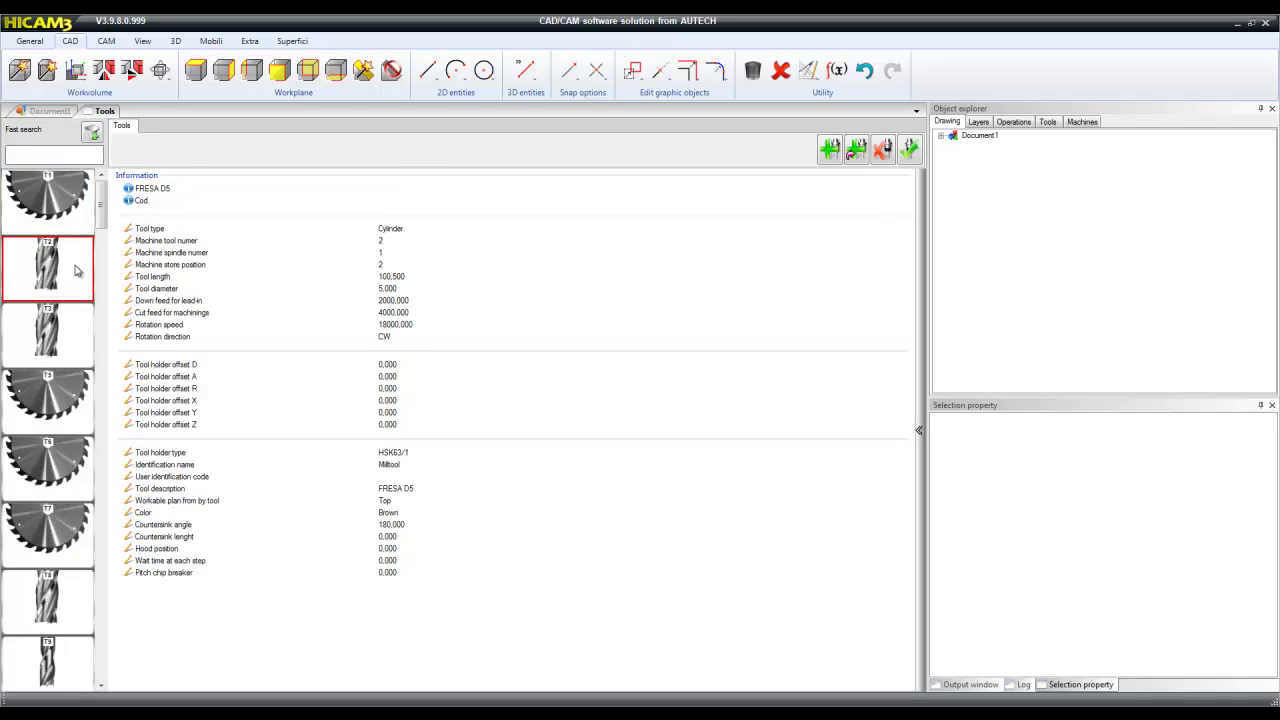
{"action": "double_click", "coordinate": [77, 270]}
- Start a contour milling operation on the left pocket contour
{"action": "left_click", "coordinate": [150, 68]}
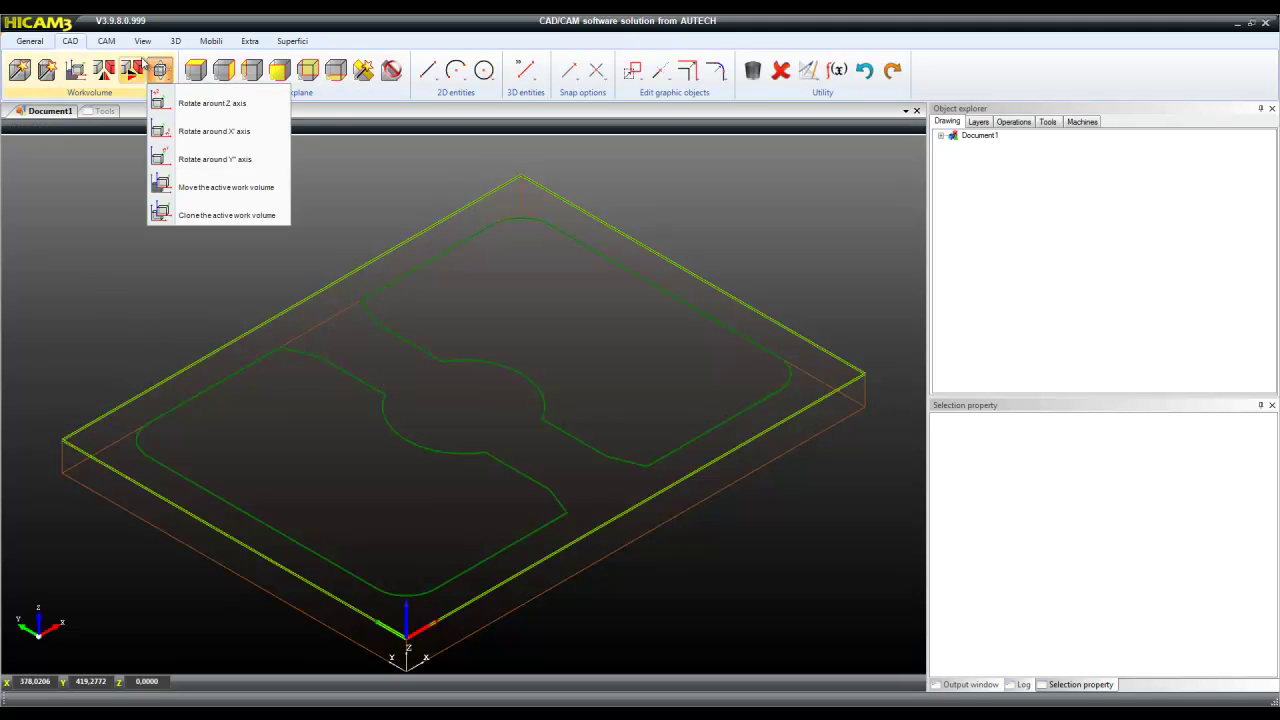
{"action": "left_click", "coordinate": [106, 41]}
{"action": "left_click", "coordinate": [194, 70]}
{"action": "left_click", "coordinate": [327, 360]}
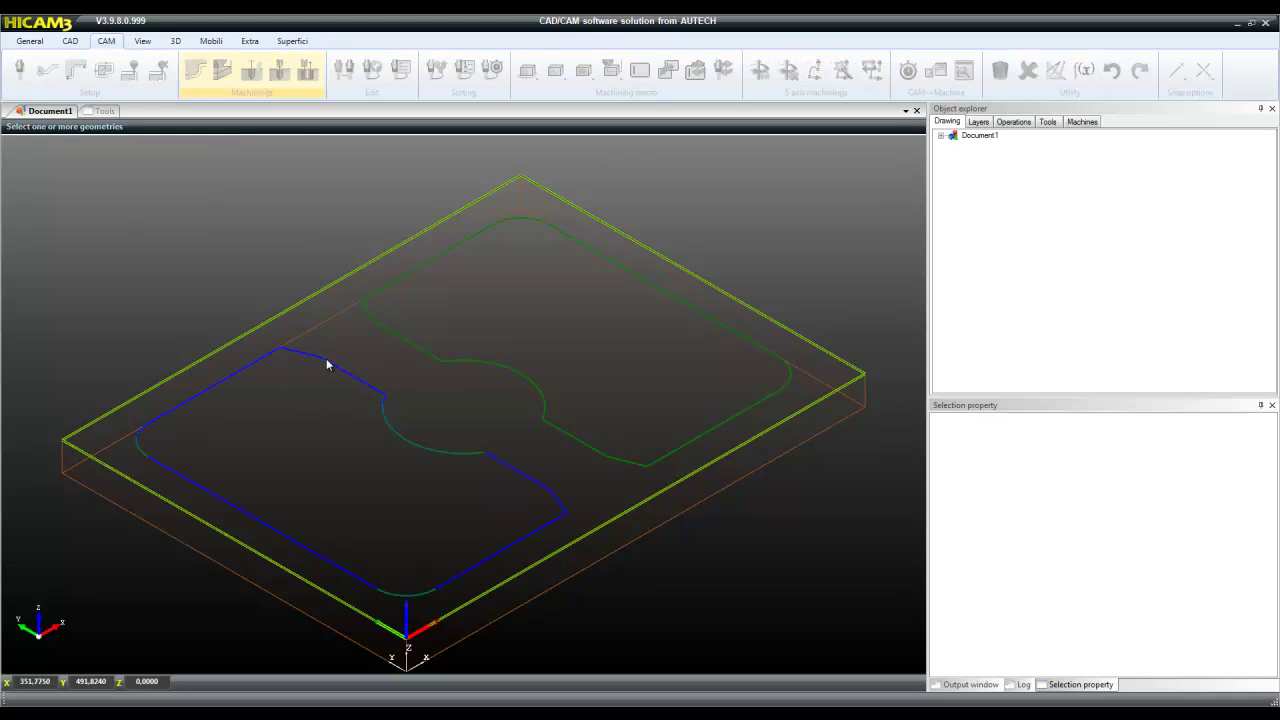
- Add the right pocket contour and confirm the milling with tool side set to In
{"action": "left_click", "coordinate": [389, 331]}
{"action": "right_click", "coordinate": [430, 311]}
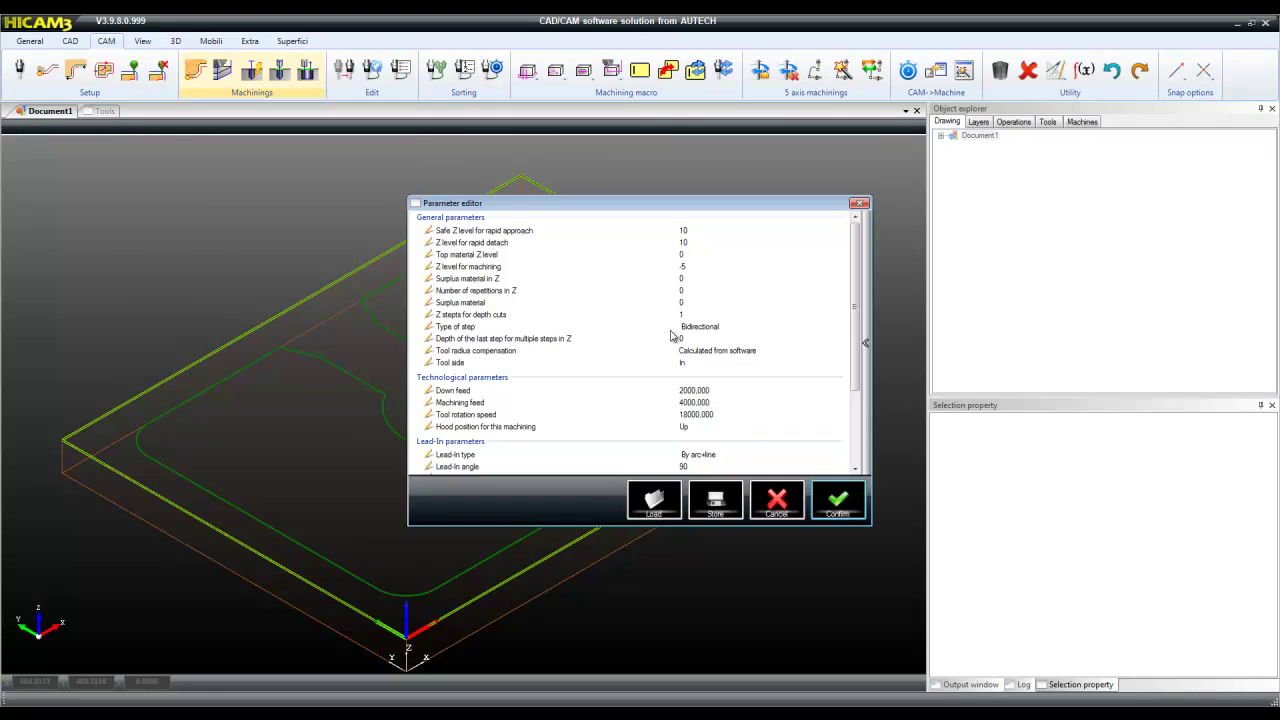
{"action": "left_click", "coordinate": [701, 365]}
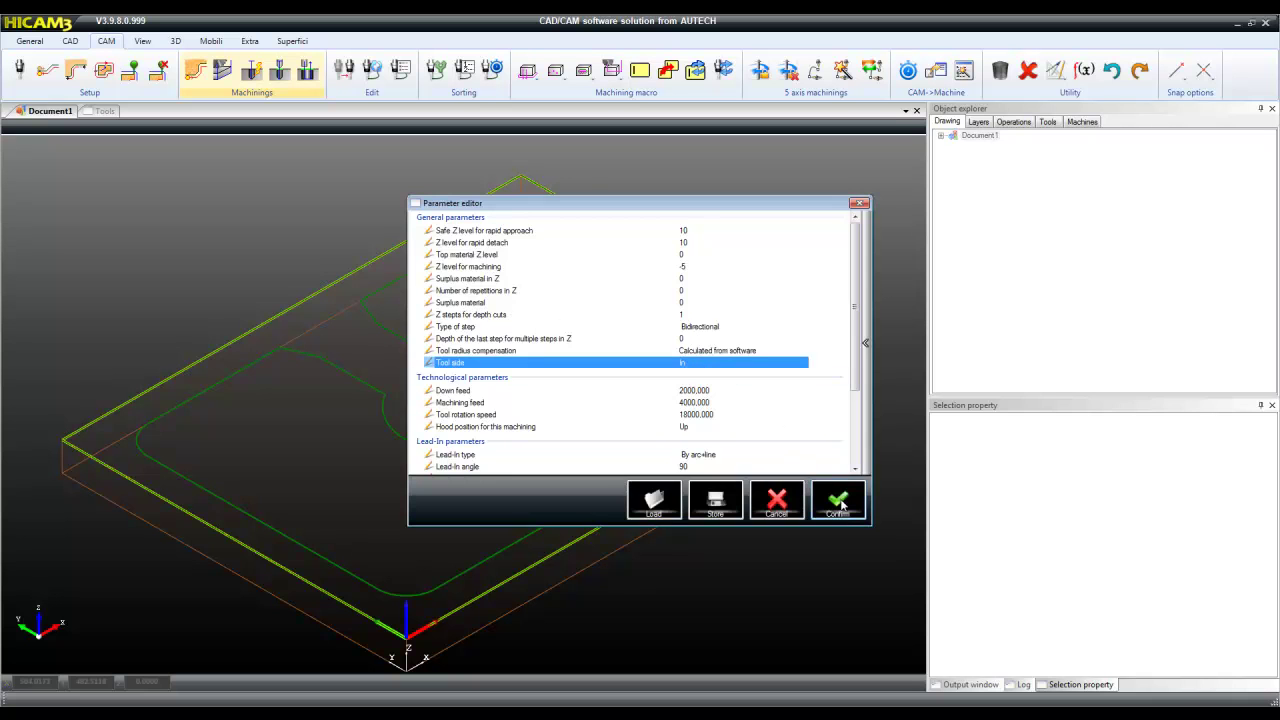
{"action": "left_click", "coordinate": [838, 502]}
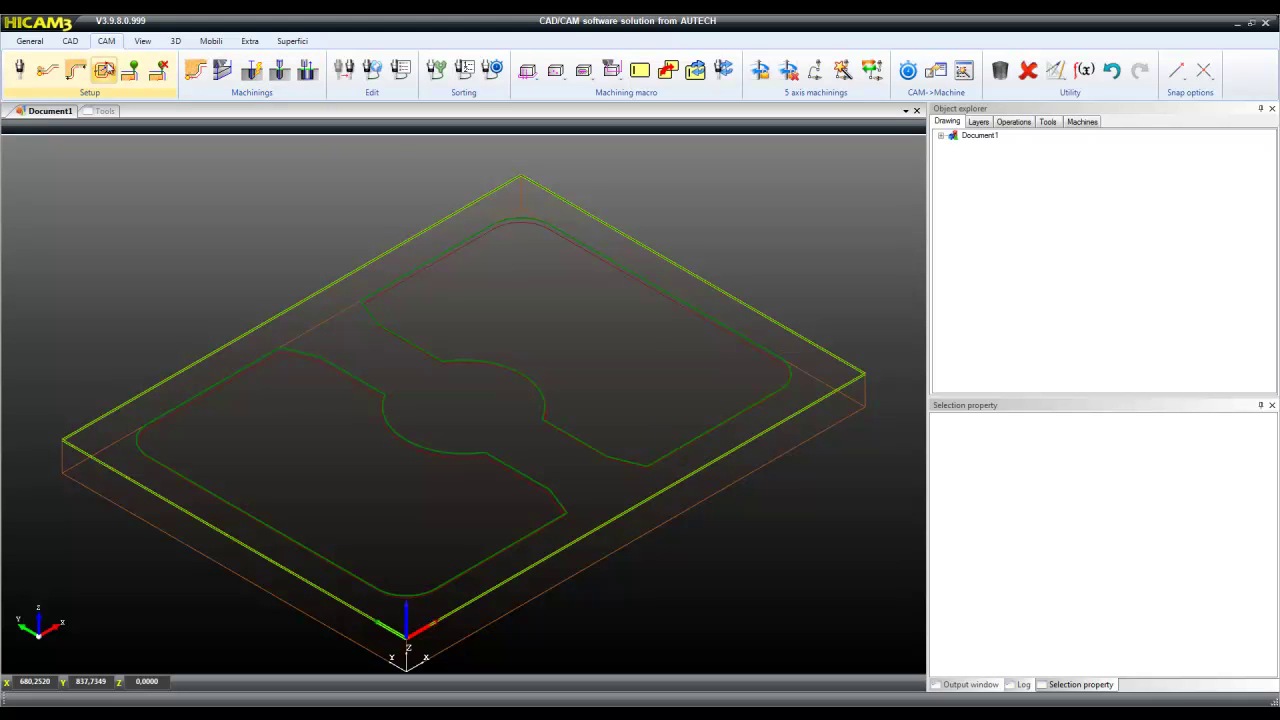
- Make the board's front face the working plane and check the FRESA D12 tool
{"action": "left_click", "coordinate": [72, 42]}
{"action": "left_click", "coordinate": [278, 72]}
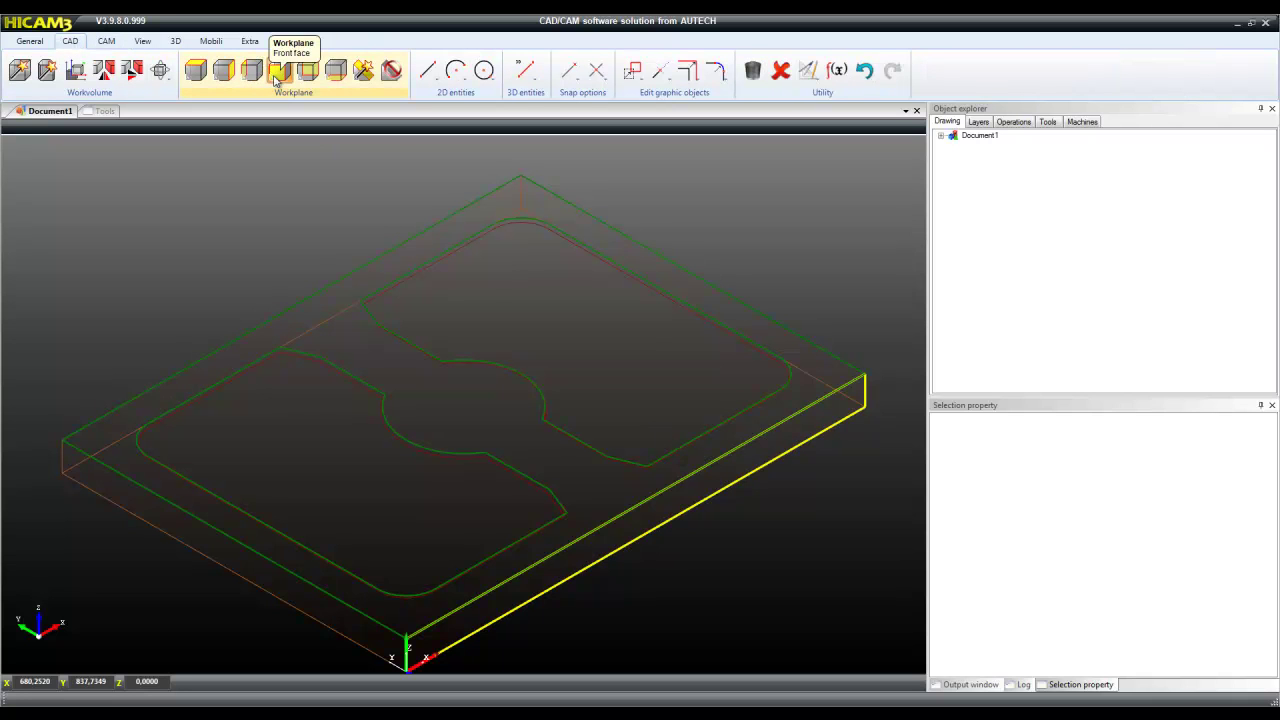
{"action": "left_click", "coordinate": [105, 111]}
{"action": "left_click", "coordinate": [87, 338]}
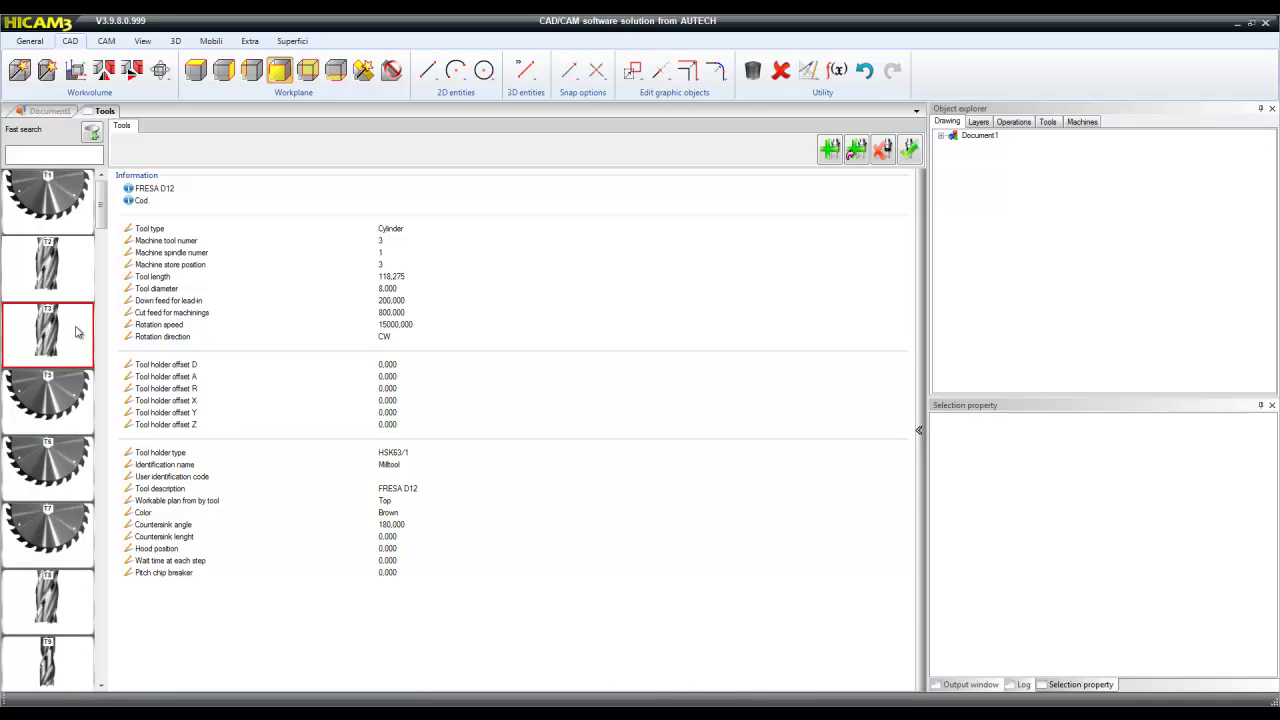
{"action": "double_click", "coordinate": [77, 332]}
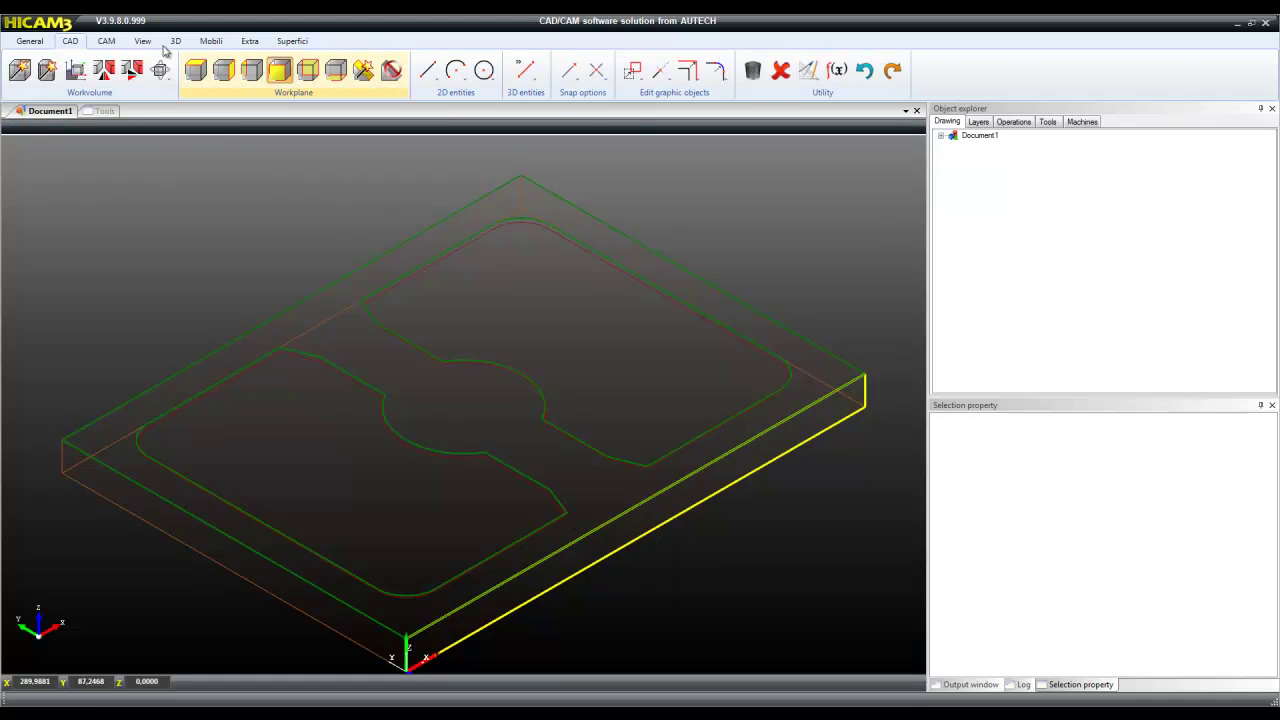
{"action": "left_click", "coordinate": [105, 41]}
{"action": "left_click", "coordinate": [528, 70]}
- Add a 100 × 20 Slot macro on the front face
{"action": "left_click", "coordinate": [584, 70]}
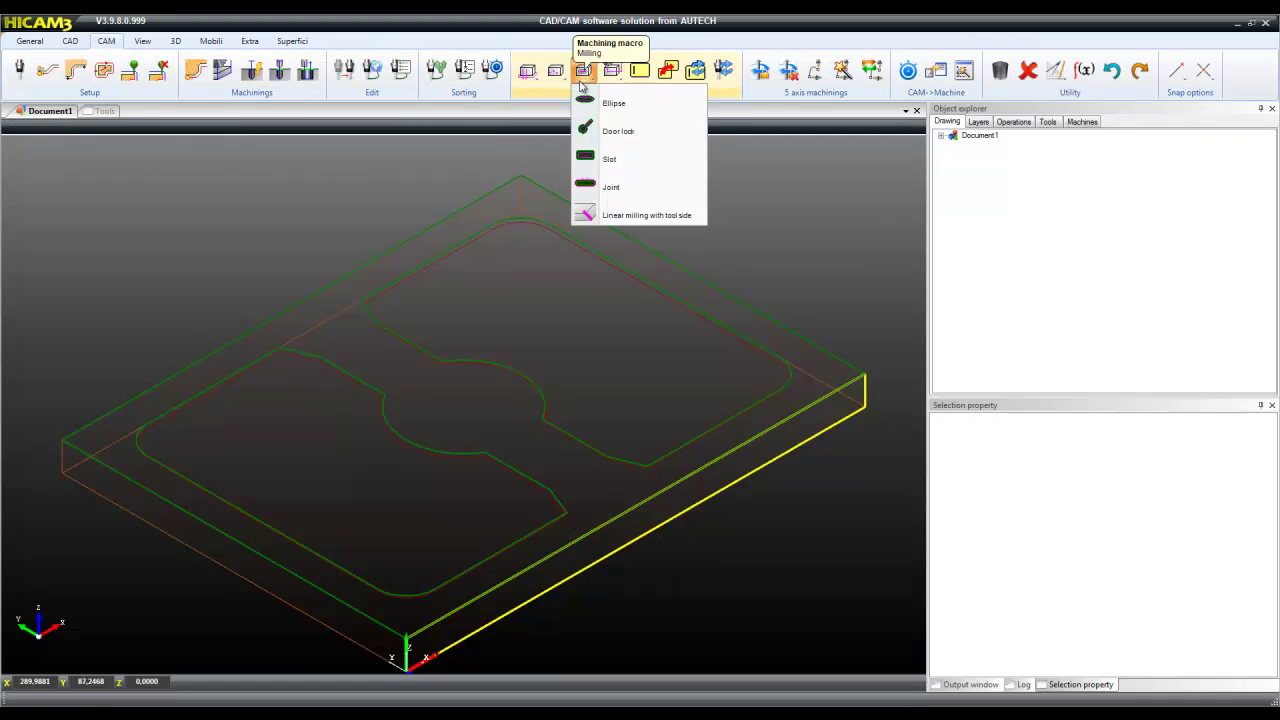
{"action": "left_click", "coordinate": [614, 162]}
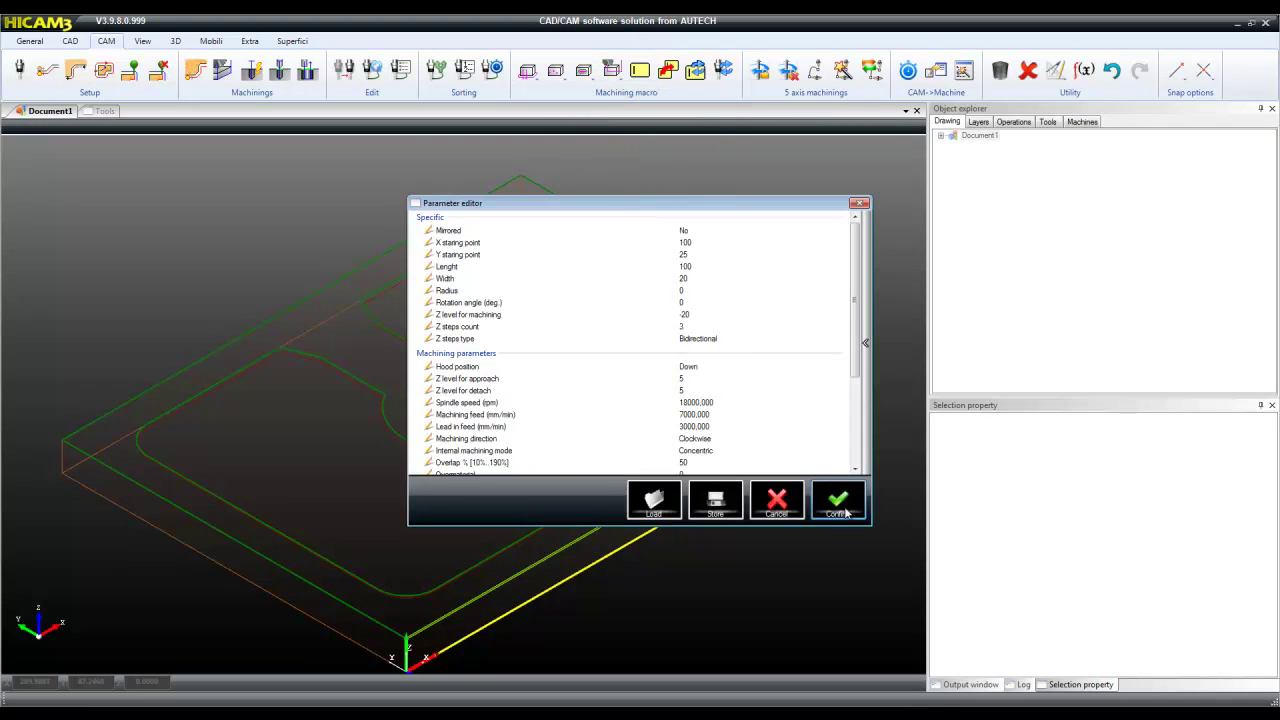
{"action": "left_click", "coordinate": [846, 512]}
- Copy the front-face slot with Mirrored set to Yes
{"action": "left_click", "coordinate": [668, 70]}
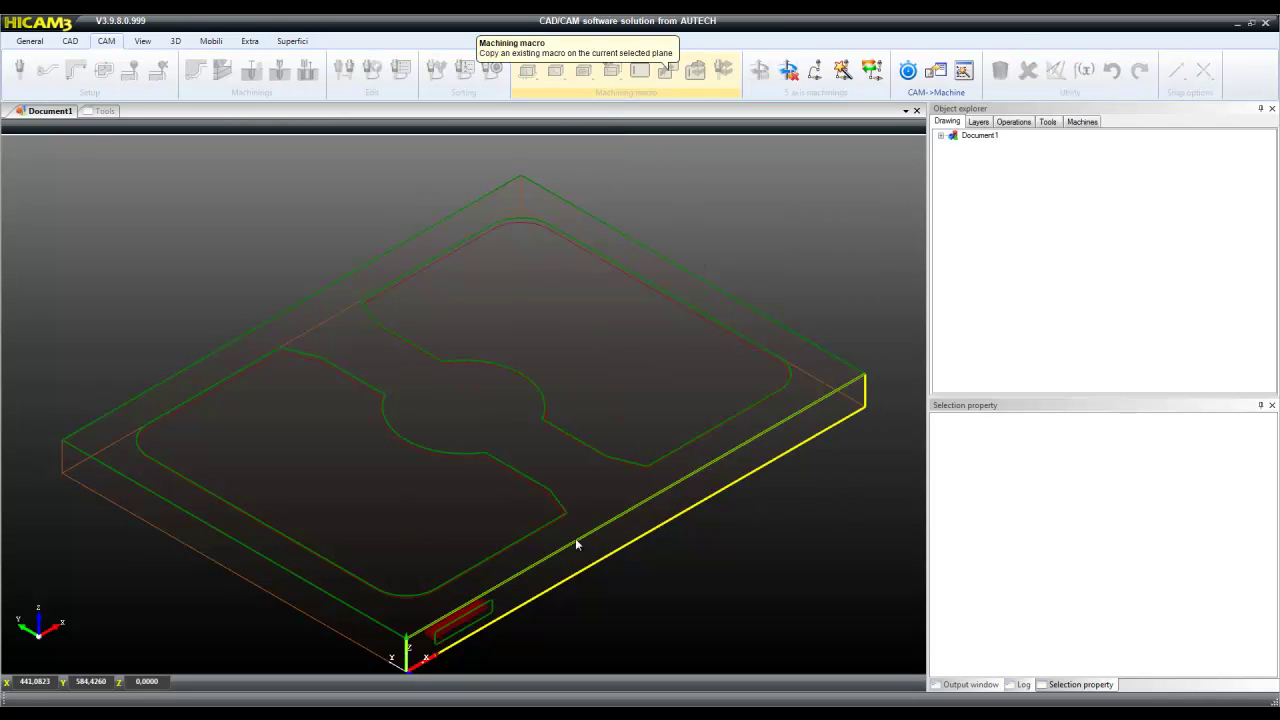
{"action": "left_click", "coordinate": [494, 607]}
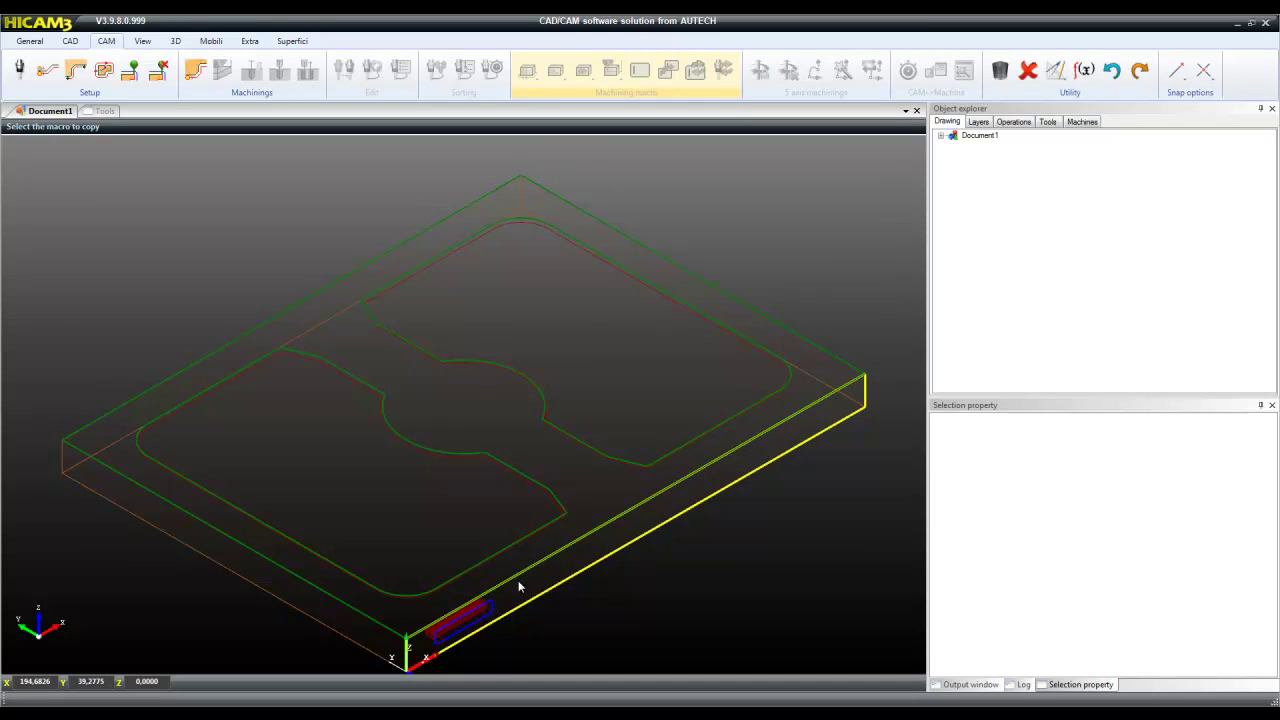
{"action": "left_click", "coordinate": [704, 231]}
{"action": "left_click", "coordinate": [704, 231]}
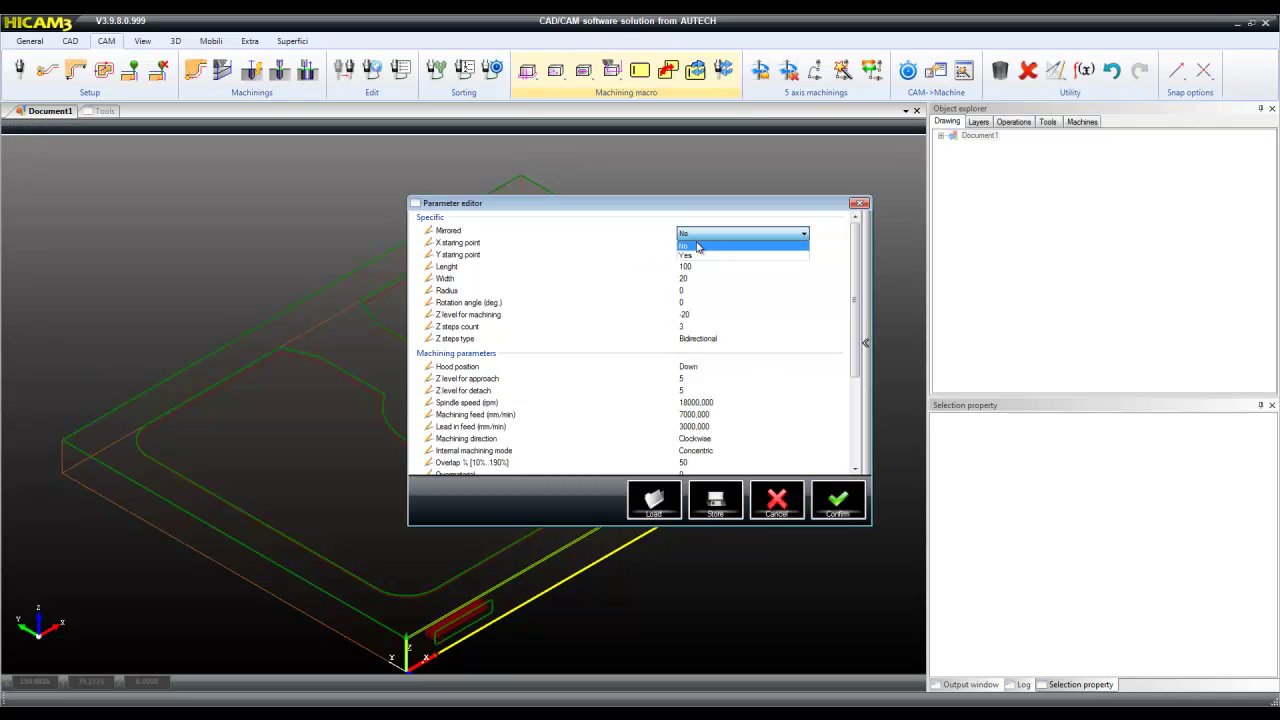
{"action": "left_click", "coordinate": [705, 257]}
{"action": "left_click", "coordinate": [847, 506]}
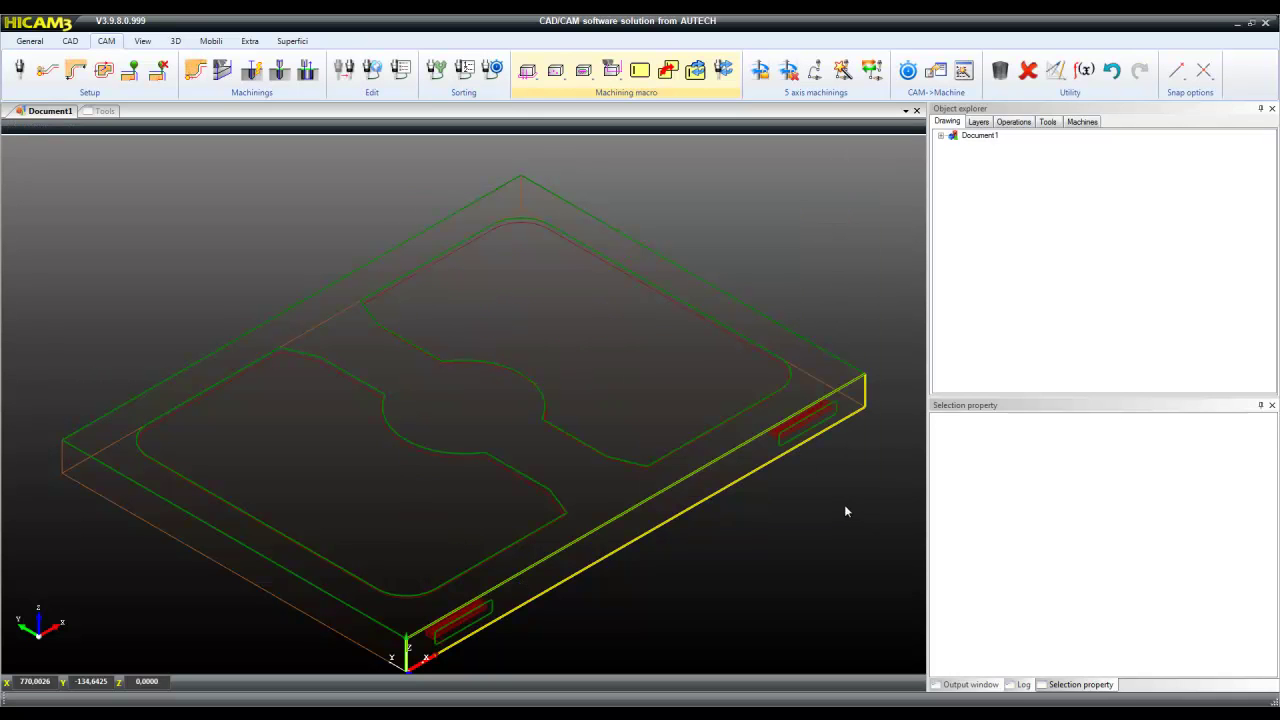
- Rotate the work volume around the Z axis
{"action": "left_click", "coordinate": [82, 42]}
{"action": "left_click", "coordinate": [160, 70]}
{"action": "left_click", "coordinate": [212, 103]}
{"action": "left_click", "coordinate": [160, 70]}
- Copy both front-face slots onto the new face, mirroring their toolpaths
{"action": "left_click", "coordinate": [104, 41]}
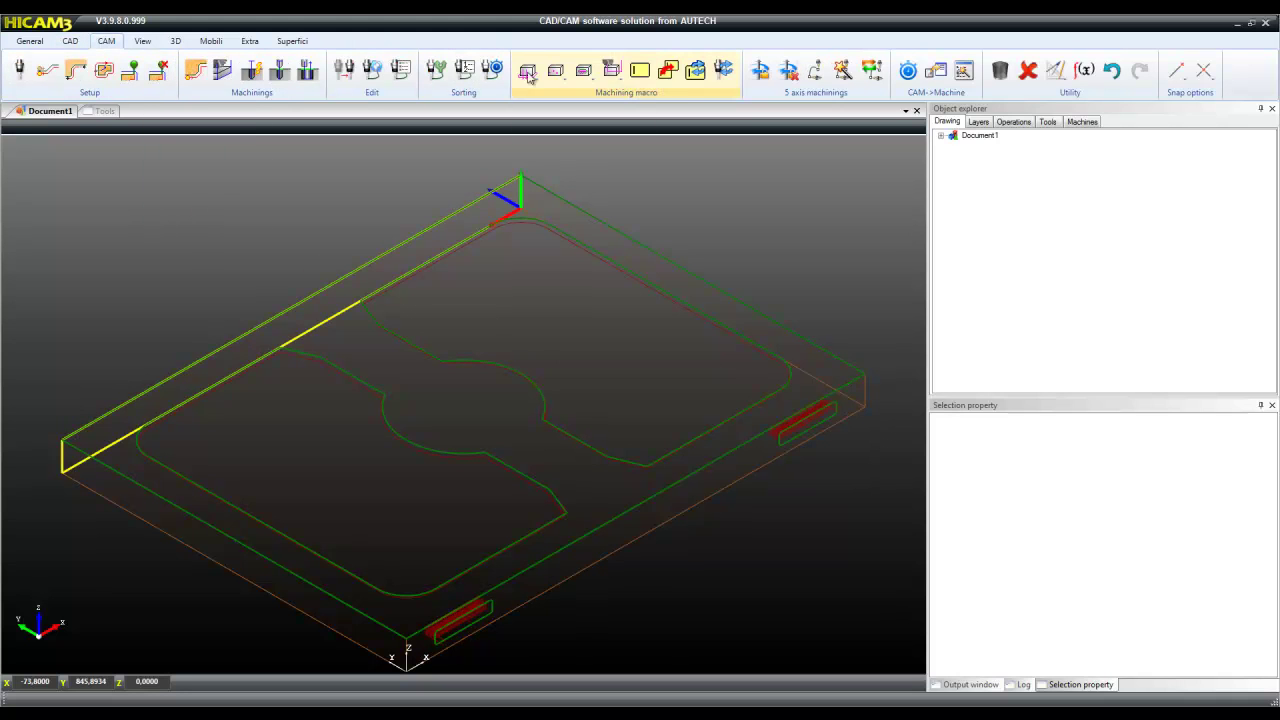
{"action": "left_click", "coordinate": [488, 610]}
{"action": "left_click", "coordinate": [781, 448]}
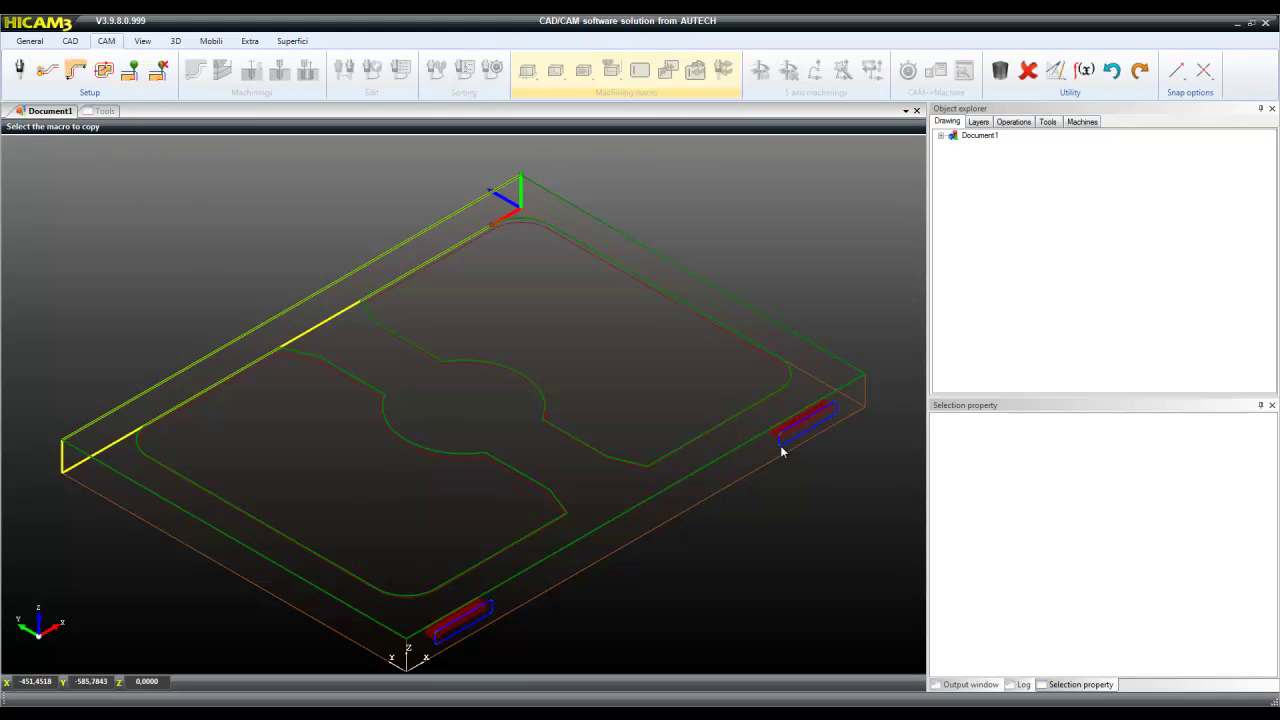
{"action": "left_click", "coordinate": [664, 410]}
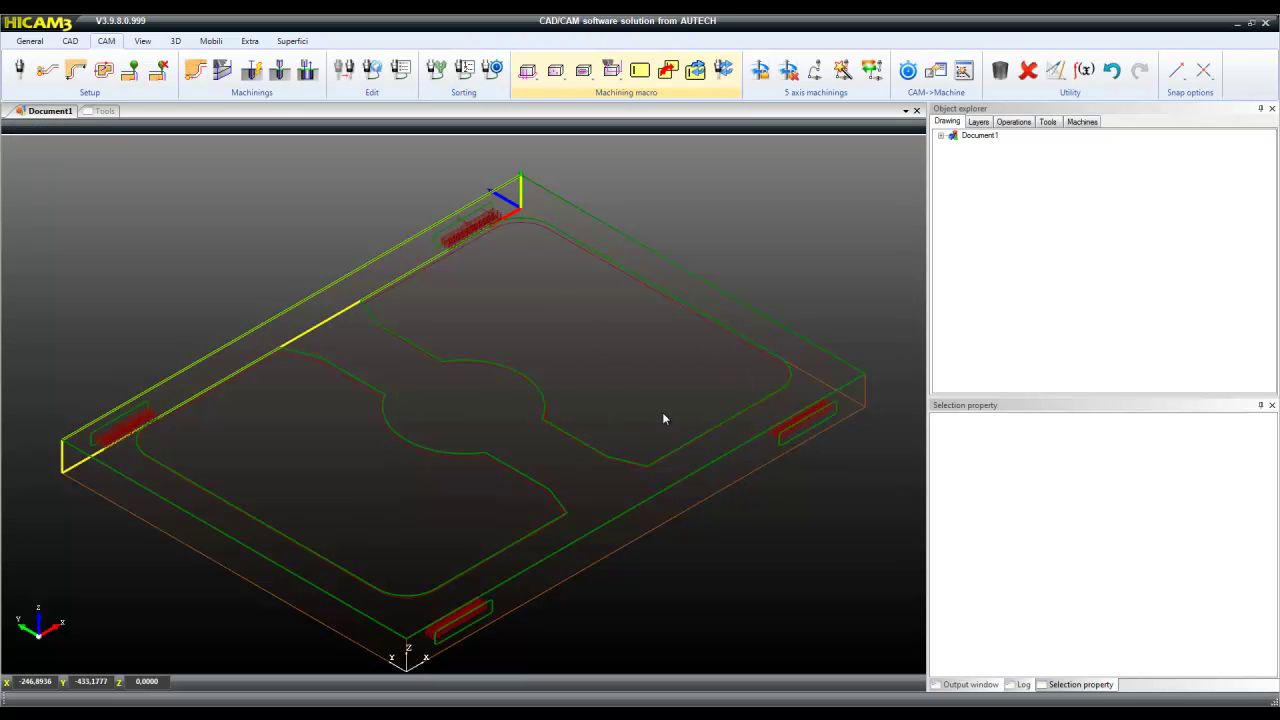
{"action": "left_click", "coordinate": [70, 41]}
- Rotate the work volume around Z so the right end face becomes the working plane
{"action": "left_click", "coordinate": [160, 70]}
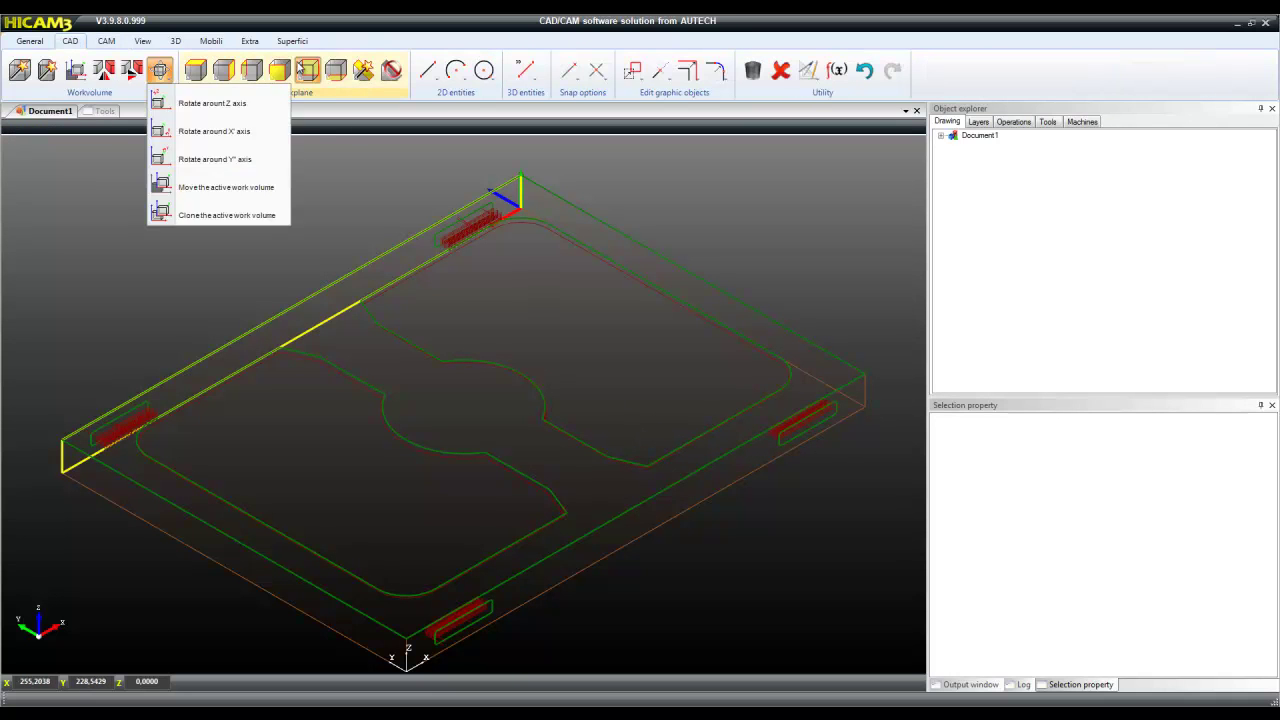
{"action": "left_click", "coordinate": [223, 70]}
{"action": "left_click", "coordinate": [160, 70]}
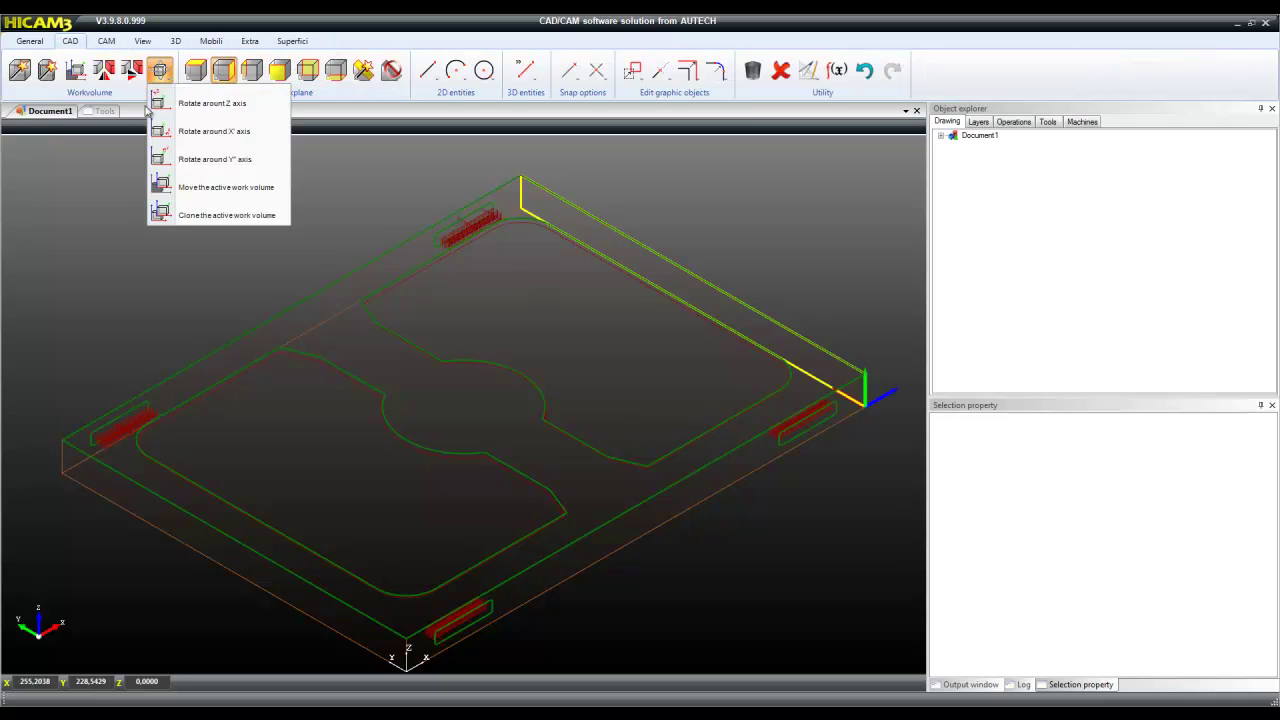
- Find lance drill T2113 in the tool library, view its magazine position, and return to the part
{"action": "left_click", "coordinate": [105, 111]}
{"action": "left_click_drag", "start_coordinate": [100, 200], "coordinate": [116, 571]}
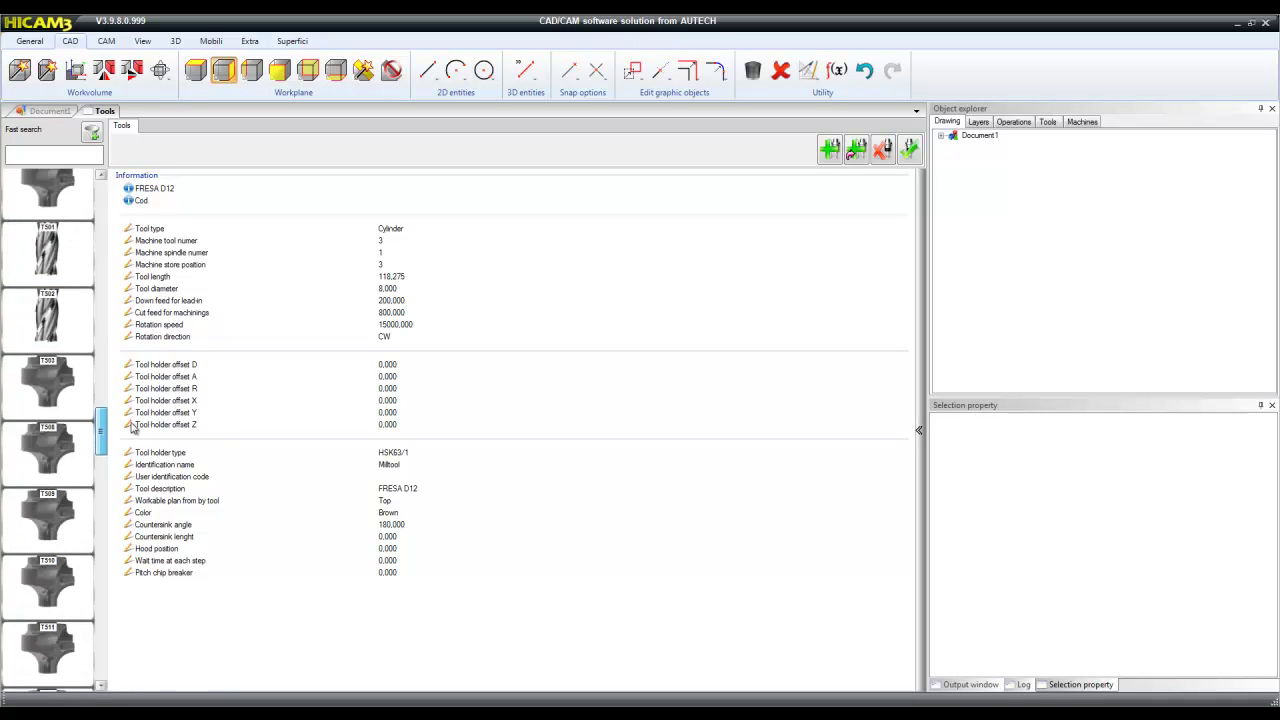
{"action": "scroll", "coordinate": [115, 565], "scroll_direction": "down", "scroll_amount": 2}
{"action": "scroll", "coordinate": [113, 558], "scroll_direction": "down", "scroll_amount": 2}
{"action": "scroll", "coordinate": [112, 552], "scroll_direction": "down", "scroll_amount": 2}
{"action": "scroll", "coordinate": [110, 546], "scroll_direction": "down", "scroll_amount": 2}
{"action": "left_click", "coordinate": [47, 440]}
{"action": "left_click", "coordinate": [440, 264]}
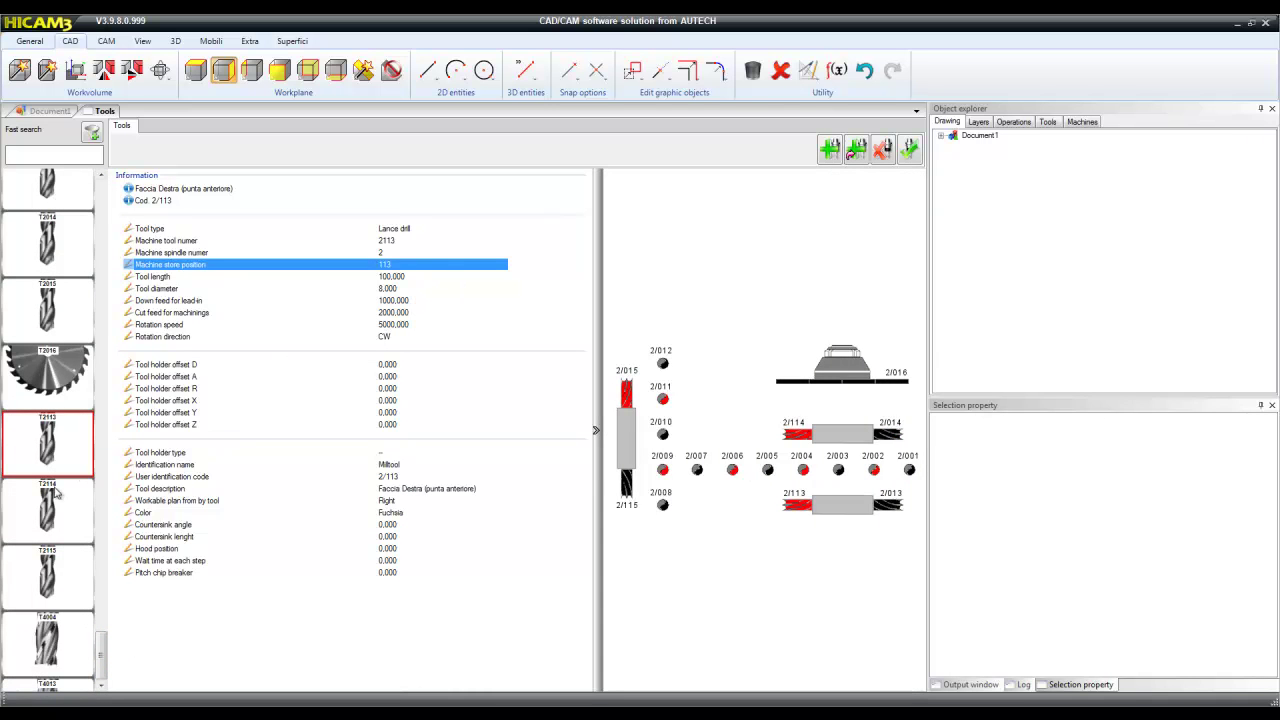
{"action": "left_click", "coordinate": [63, 443]}
{"action": "left_click", "coordinate": [908, 147]}
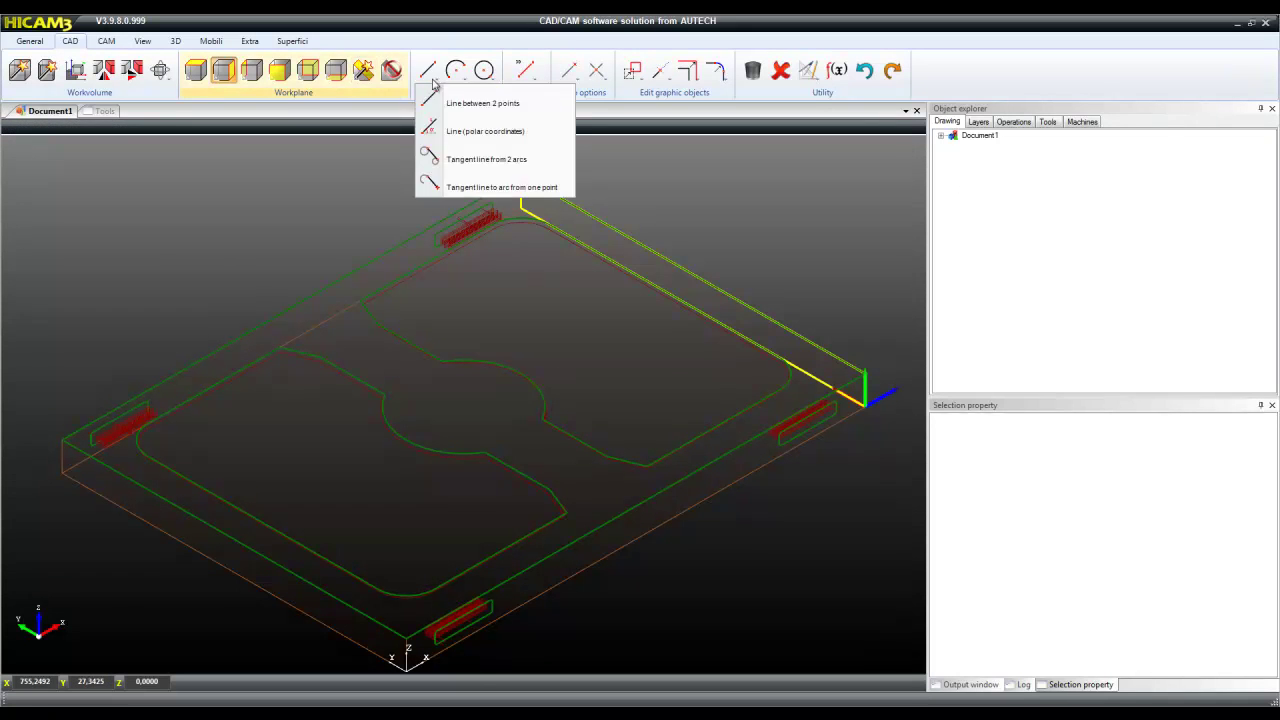
- Add an unmirrored linear drilling pattern of three 5 mm holes, 40 apart, on the right face
{"action": "left_click", "coordinate": [107, 42]}
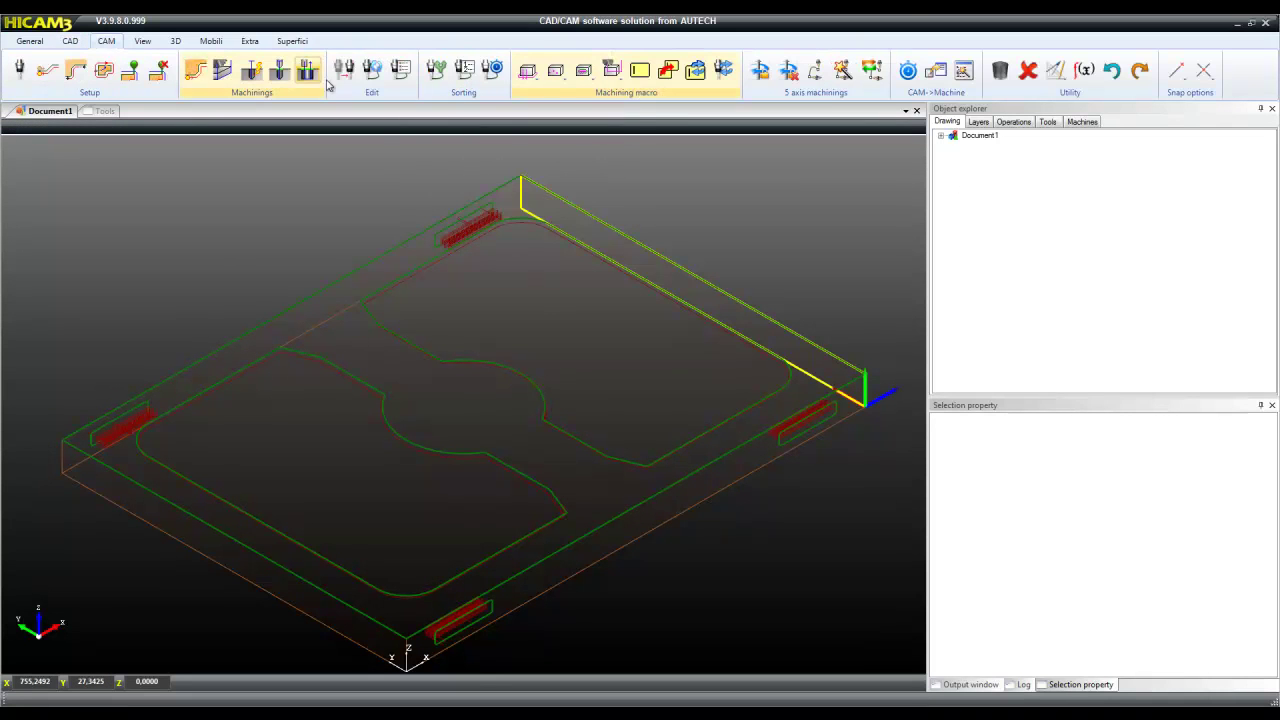
{"action": "left_click", "coordinate": [556, 72]}
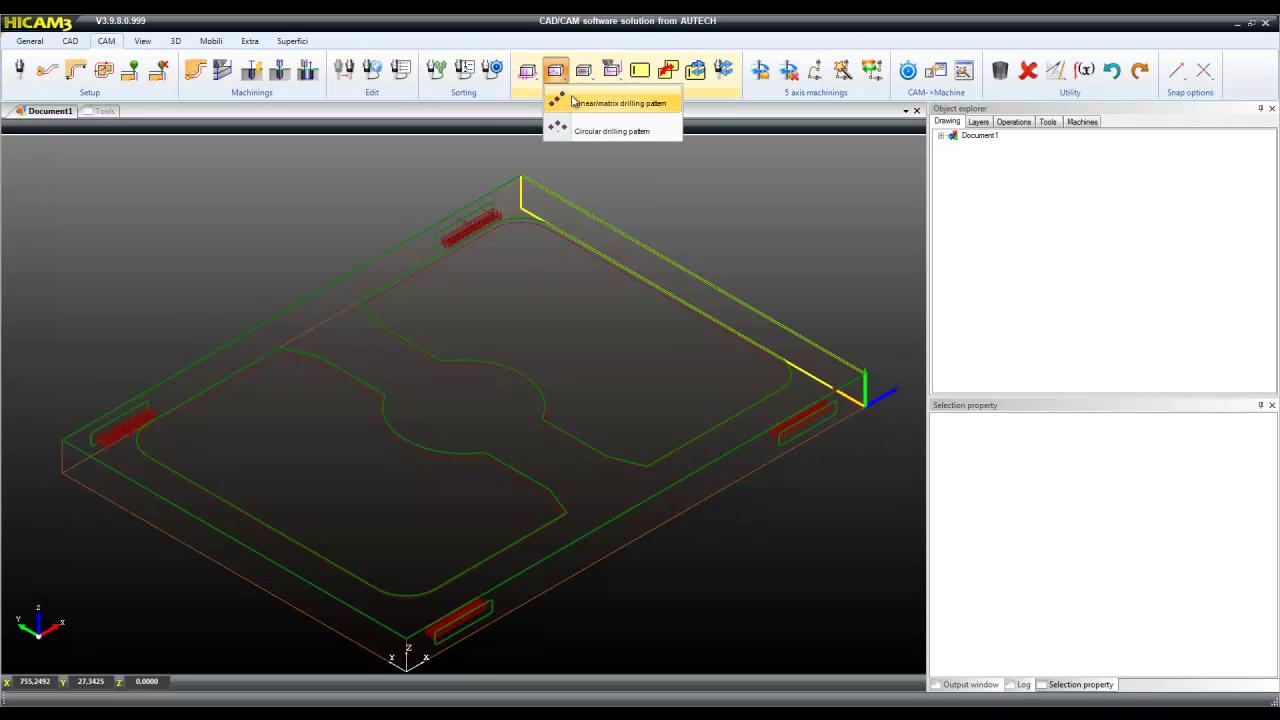
{"action": "left_click", "coordinate": [574, 101]}
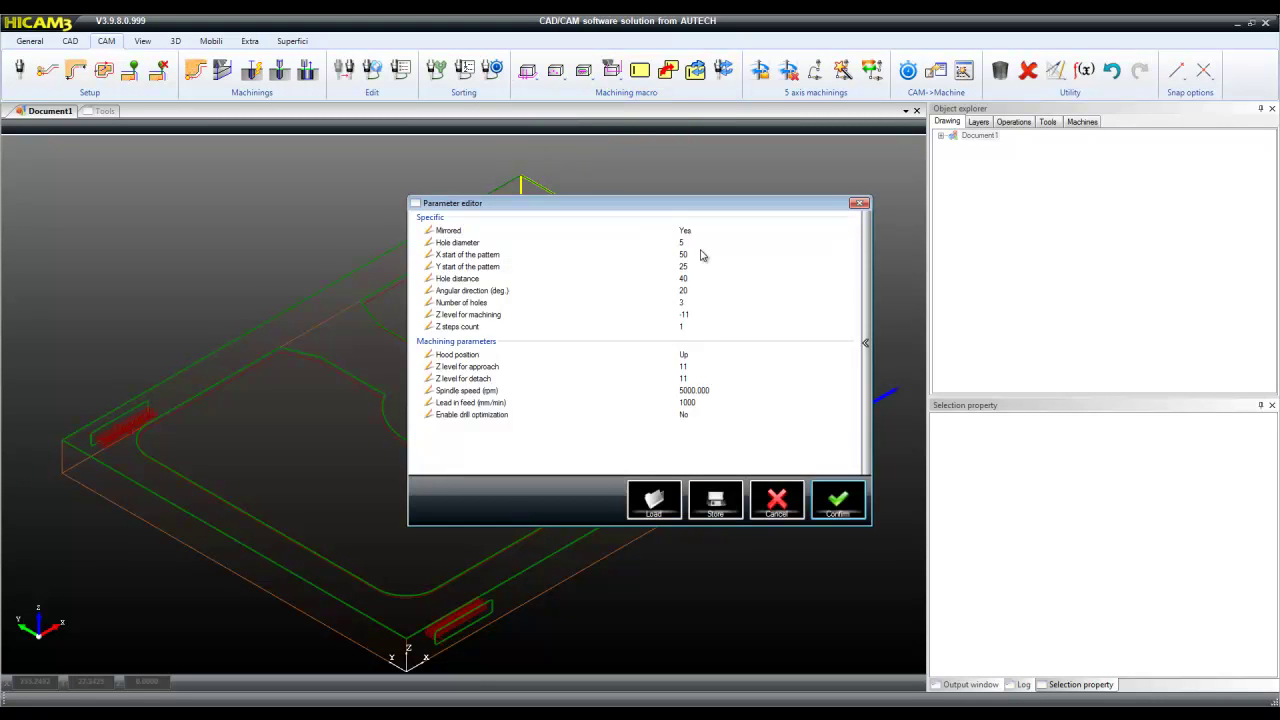
{"action": "left_click", "coordinate": [710, 232]}
{"action": "left_click", "coordinate": [710, 232]}
{"action": "left_click", "coordinate": [712, 253]}
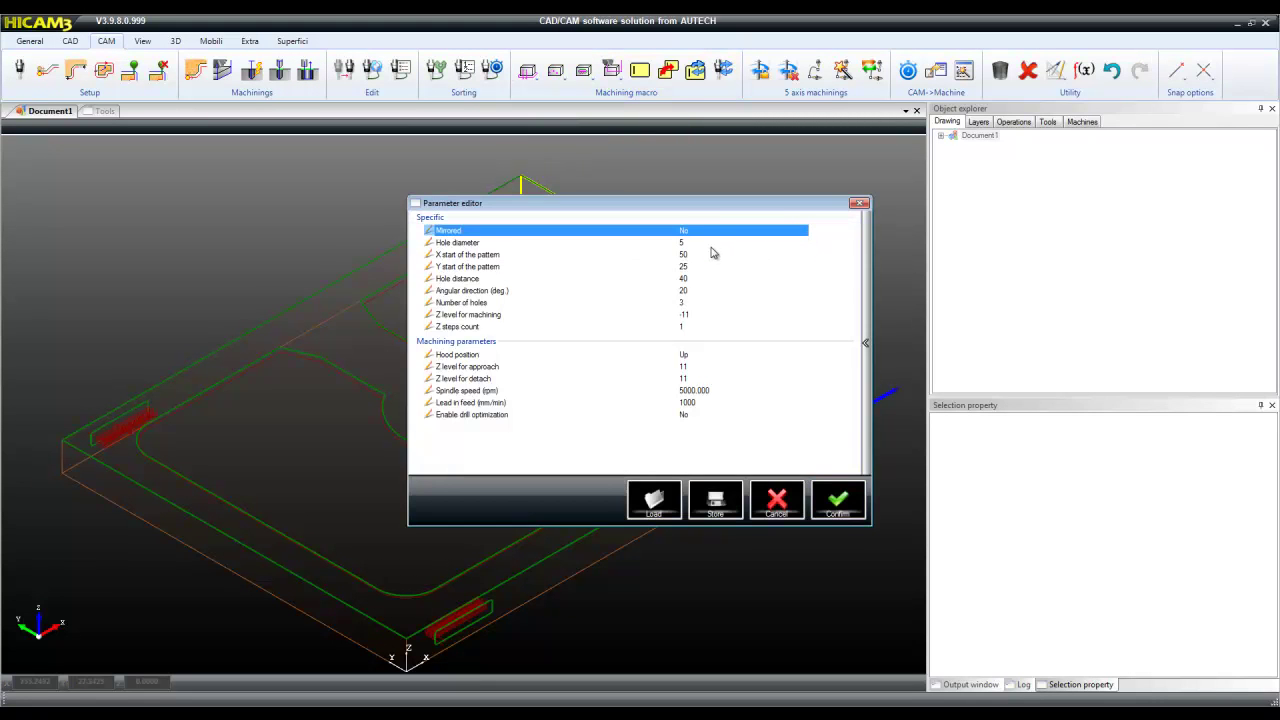
{"action": "left_click", "coordinate": [706, 244]}
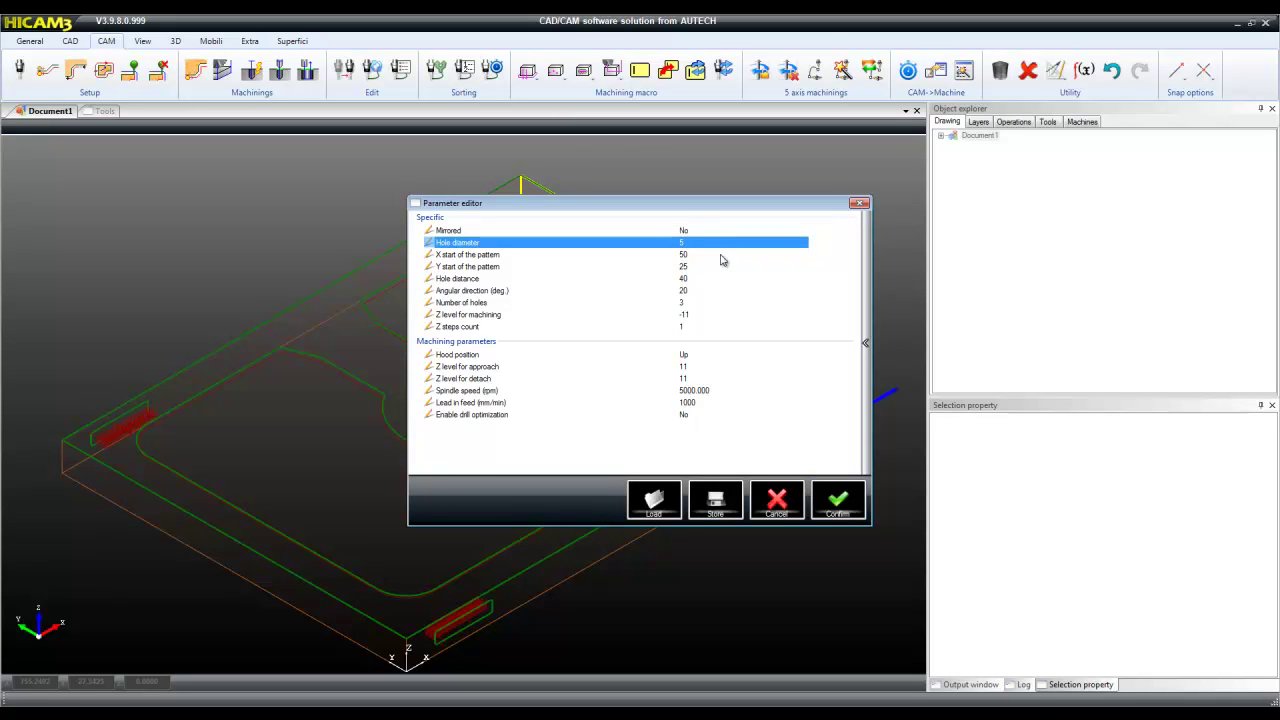
{"action": "left_click", "coordinate": [721, 256]}
{"action": "left_click", "coordinate": [725, 266]}
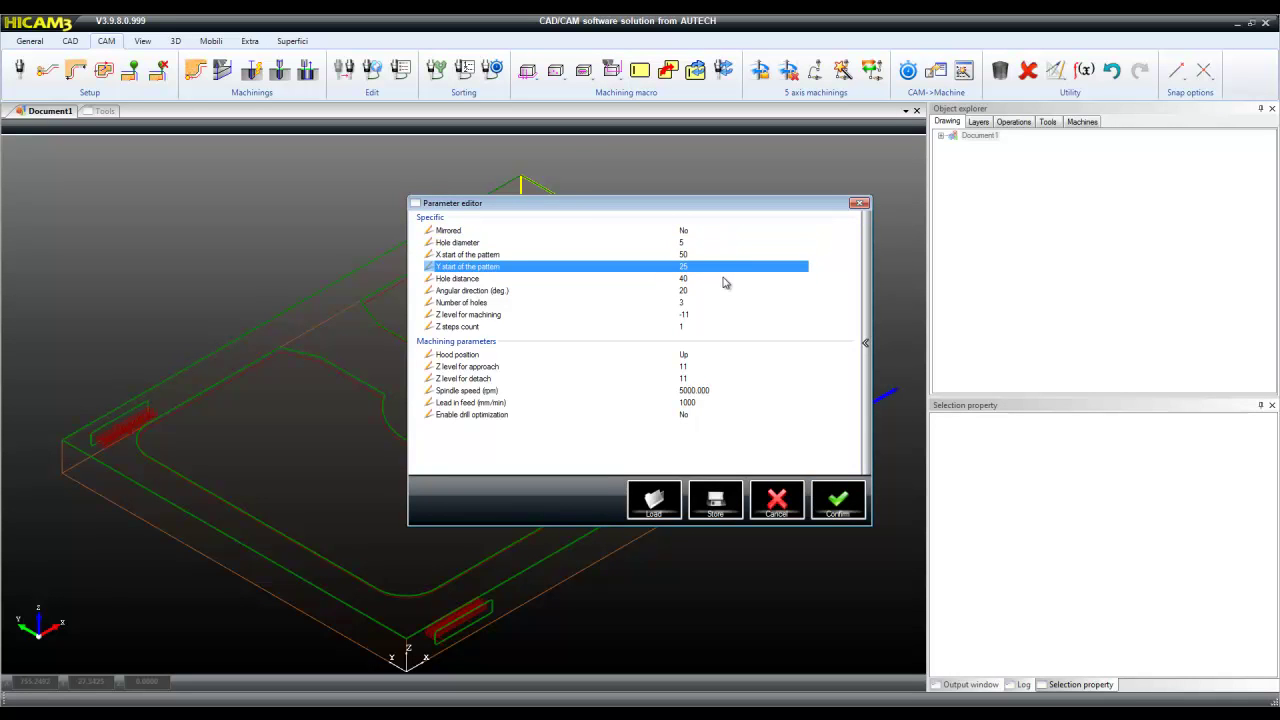
{"action": "left_click", "coordinate": [723, 279]}
{"action": "left_click", "coordinate": [838, 497]}
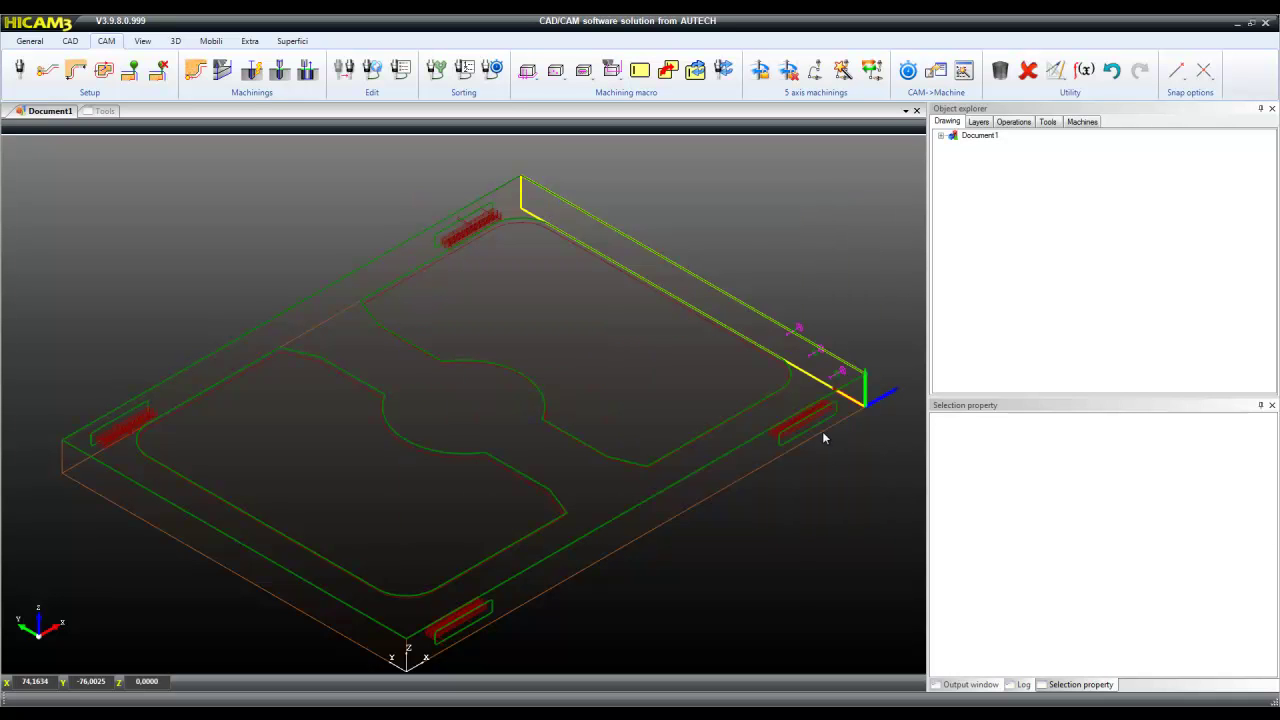
- Change the hole pattern's angular direction to 0°
{"action": "left_click", "coordinate": [695, 70]}
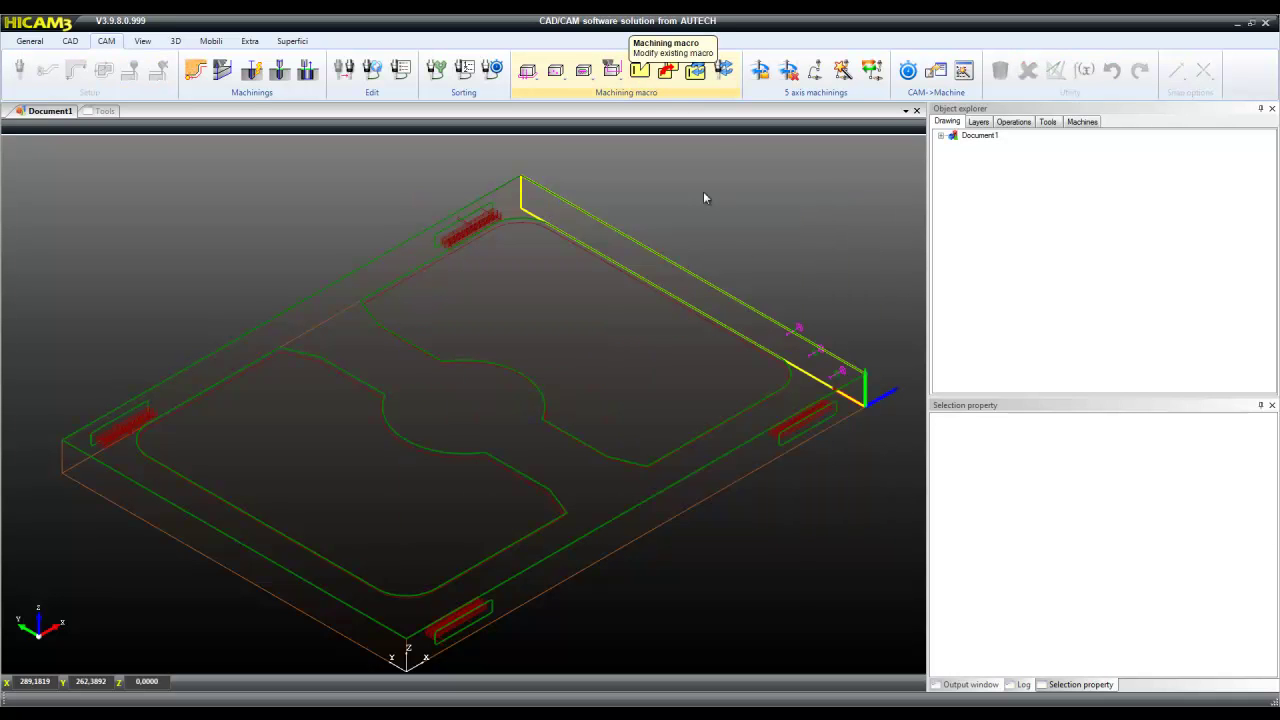
{"action": "left_click", "coordinate": [817, 356]}
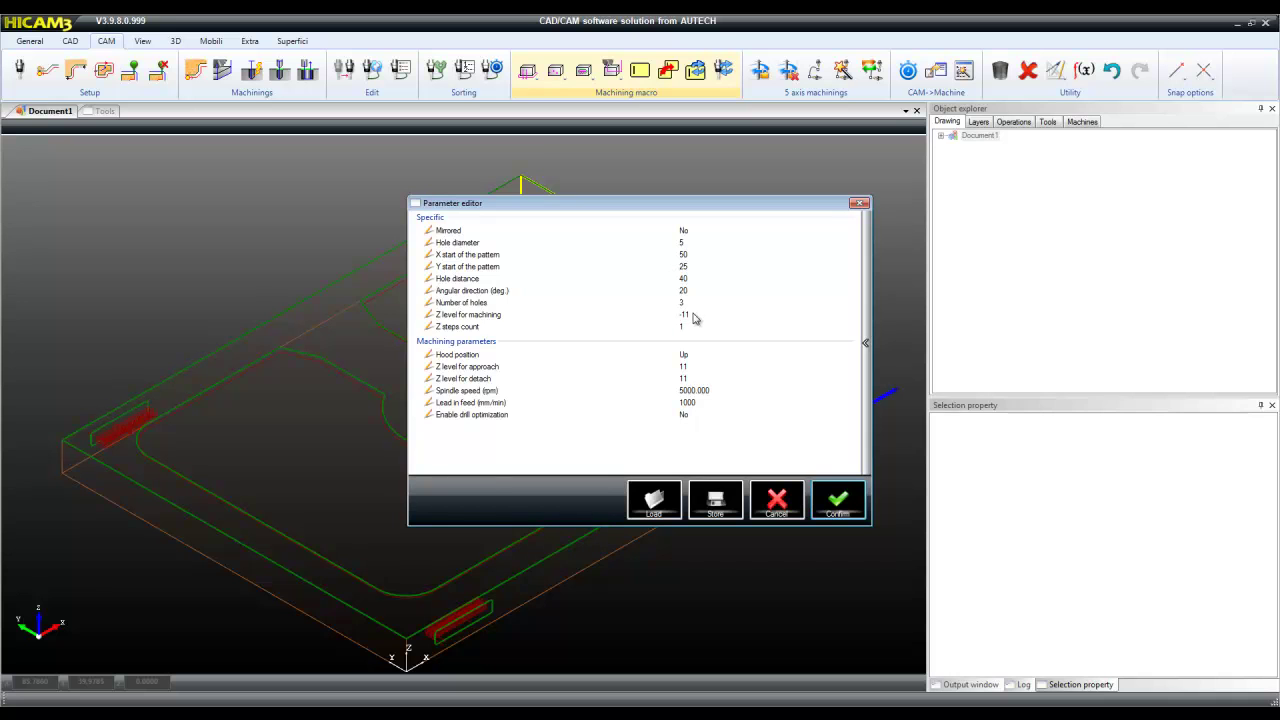
{"action": "left_click", "coordinate": [691, 292]}
{"action": "type", "text": "0"}
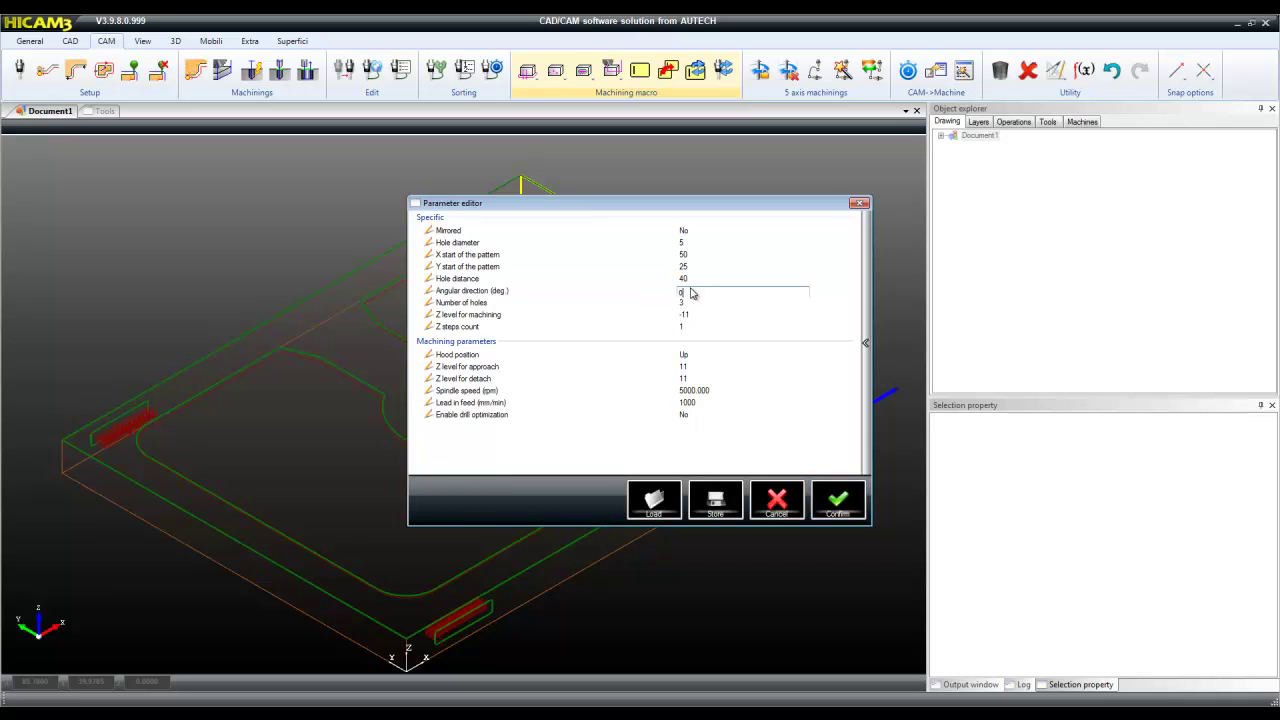
{"action": "left_click", "coordinate": [846, 508]}
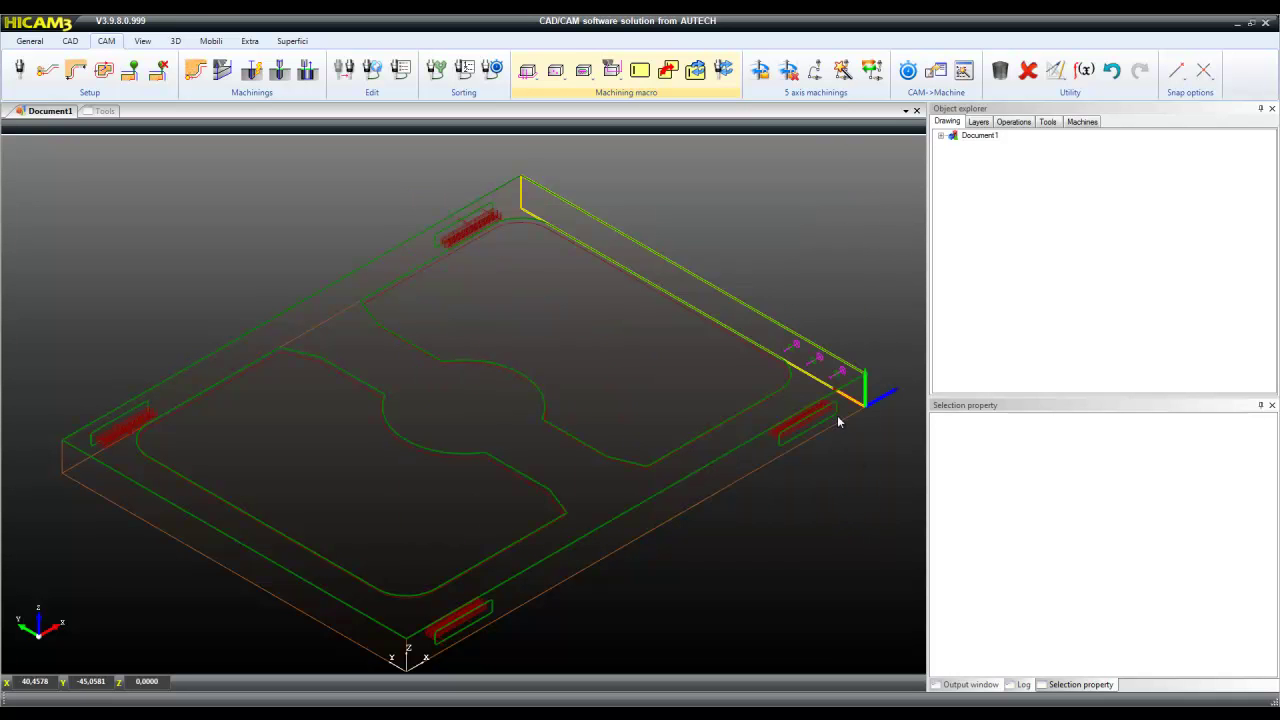
- Copy the hole pattern with Mirrored set to Yes onto the opposite side face
{"action": "left_click", "coordinate": [668, 70]}
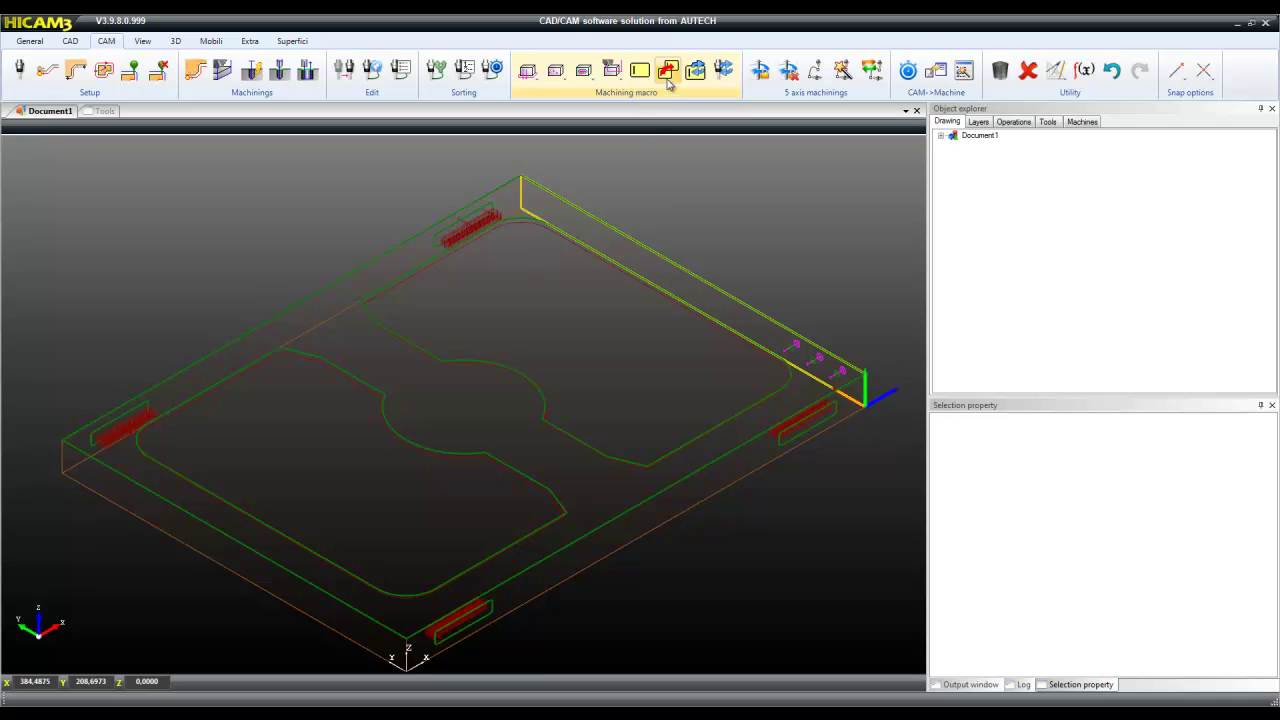
{"action": "left_click", "coordinate": [791, 350]}
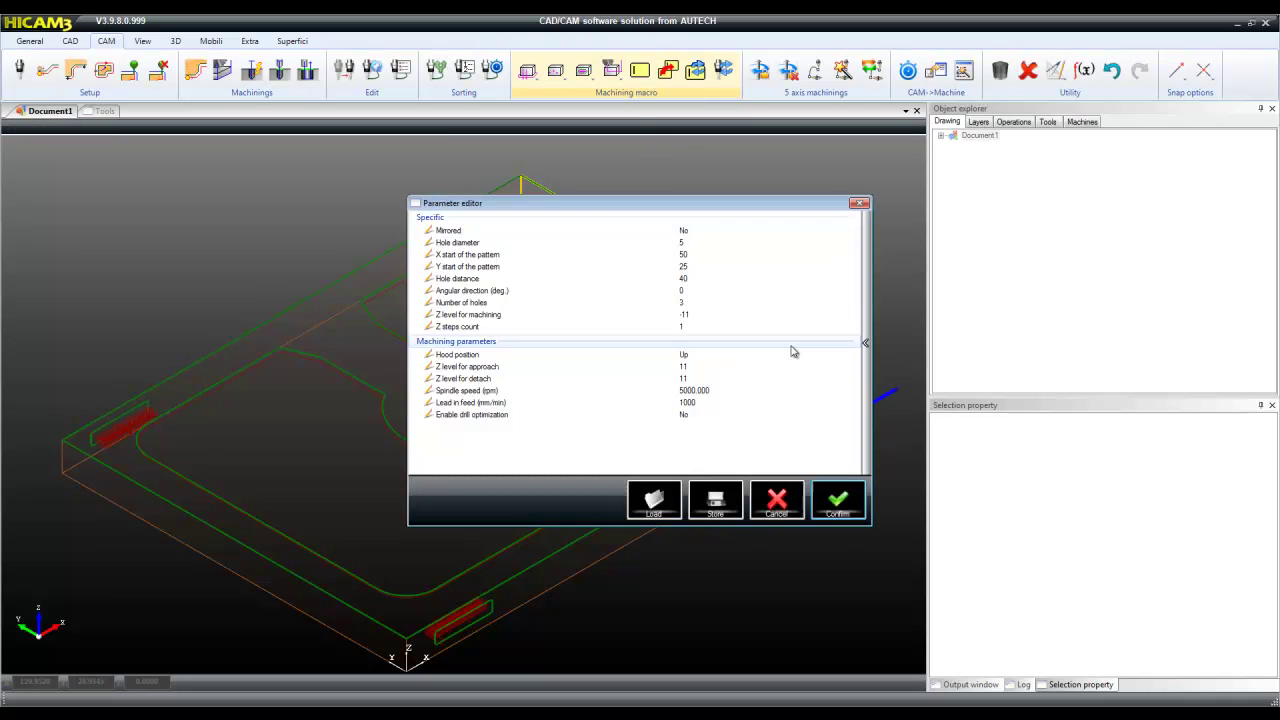
{"action": "left_click", "coordinate": [707, 232]}
{"action": "left_click", "coordinate": [707, 232]}
{"action": "left_click", "coordinate": [716, 254]}
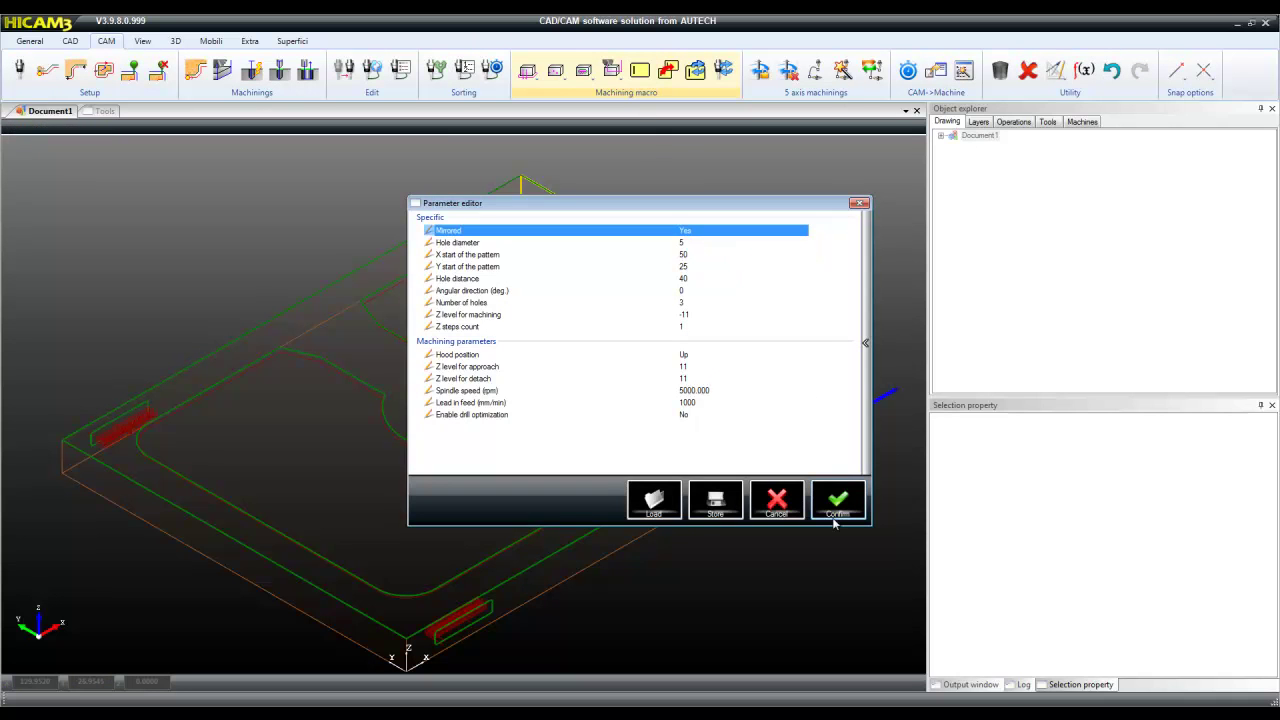
{"action": "left_click", "coordinate": [838, 502]}
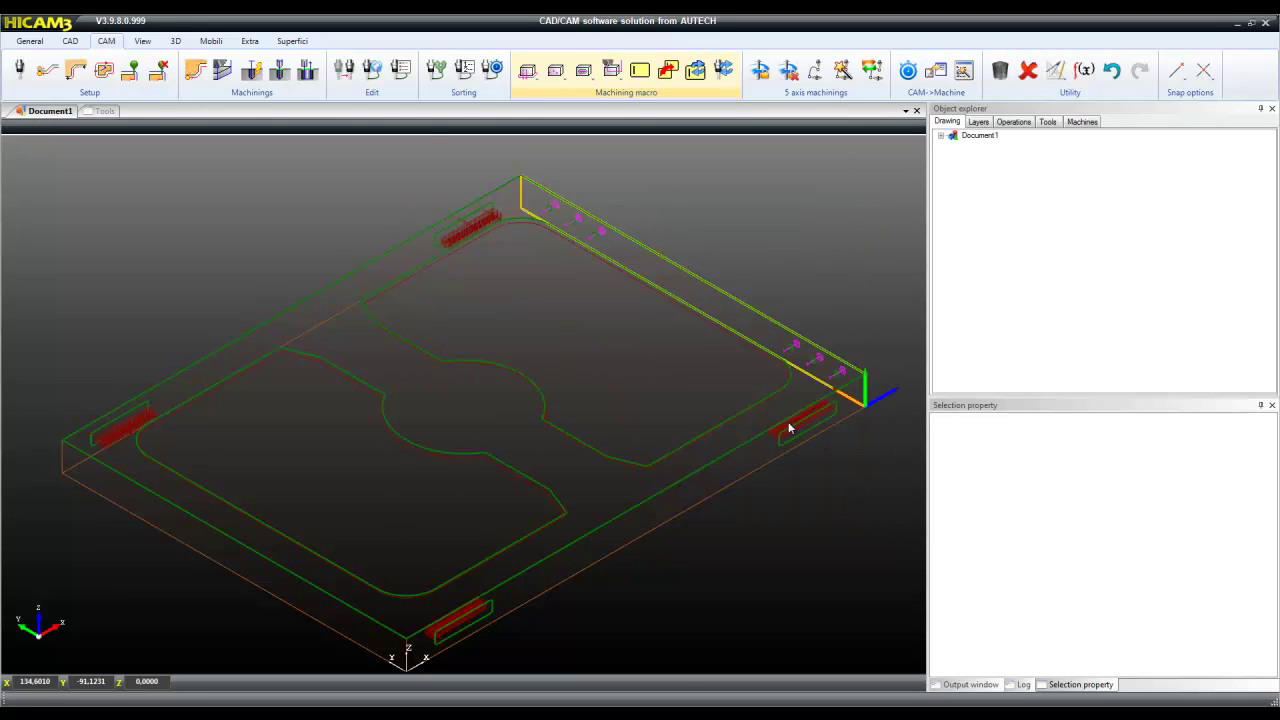
- Make the front face the working plane and copy the hole pattern onto it
{"action": "left_click", "coordinate": [70, 41]}
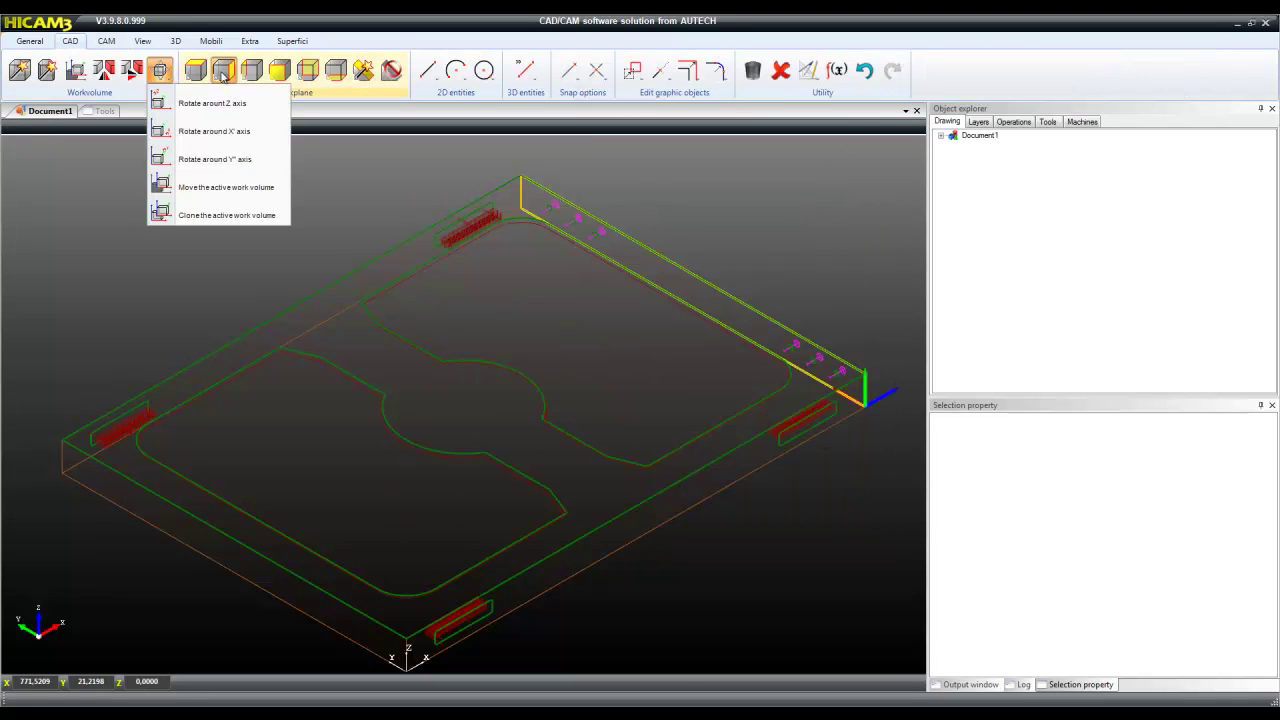
{"action": "left_click", "coordinate": [244, 80]}
{"action": "left_click", "coordinate": [106, 41]}
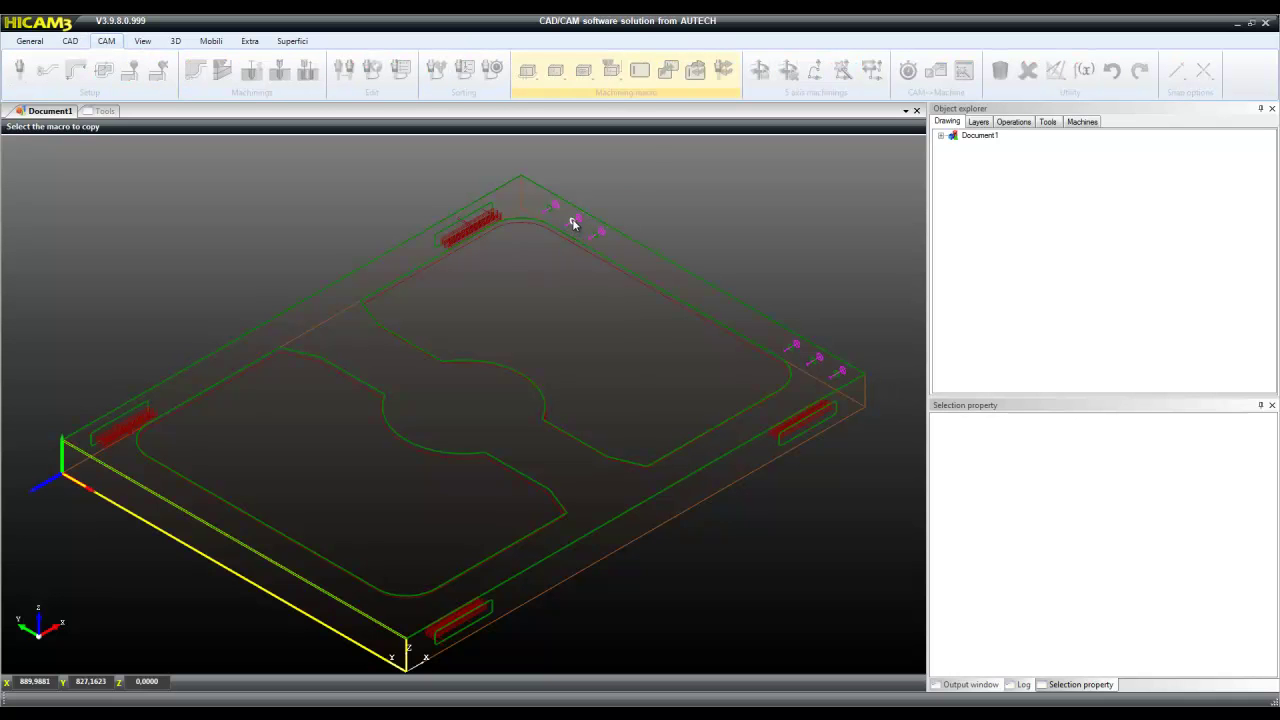
{"action": "left_click", "coordinate": [789, 347]}
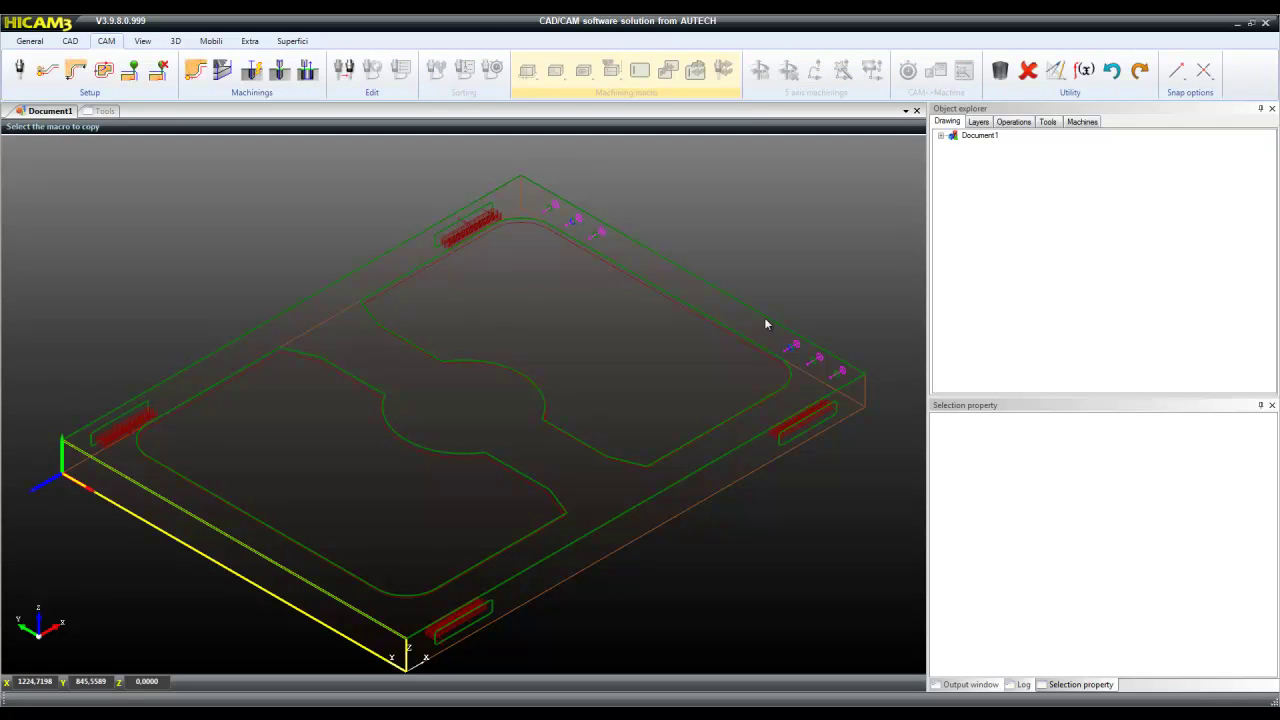
{"action": "left_click", "coordinate": [657, 413]}
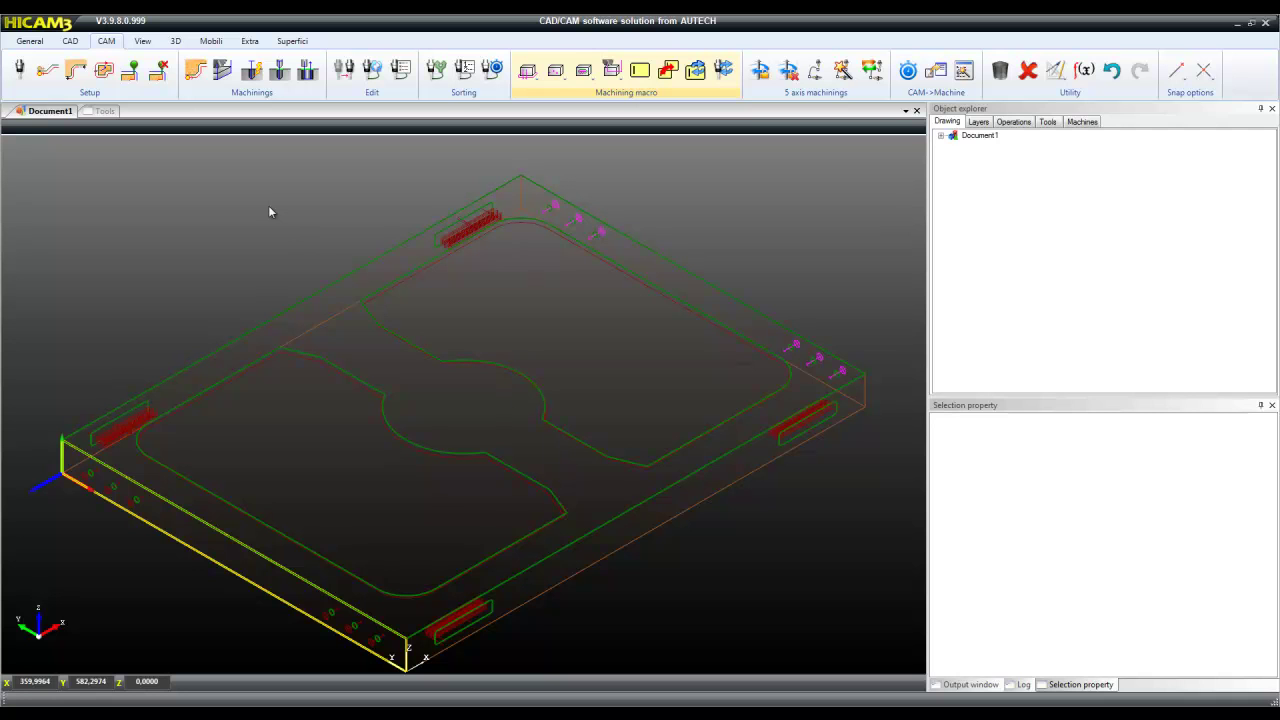
- Run CAM->Machine optimization on the pocket, slots and hole patterns, then start the tool animation
{"action": "left_click", "coordinate": [908, 72]}
{"action": "left_click", "coordinate": [676, 413]}
{"action": "left_click", "coordinate": [143, 41]}
{"action": "left_click", "coordinate": [547, 70]}
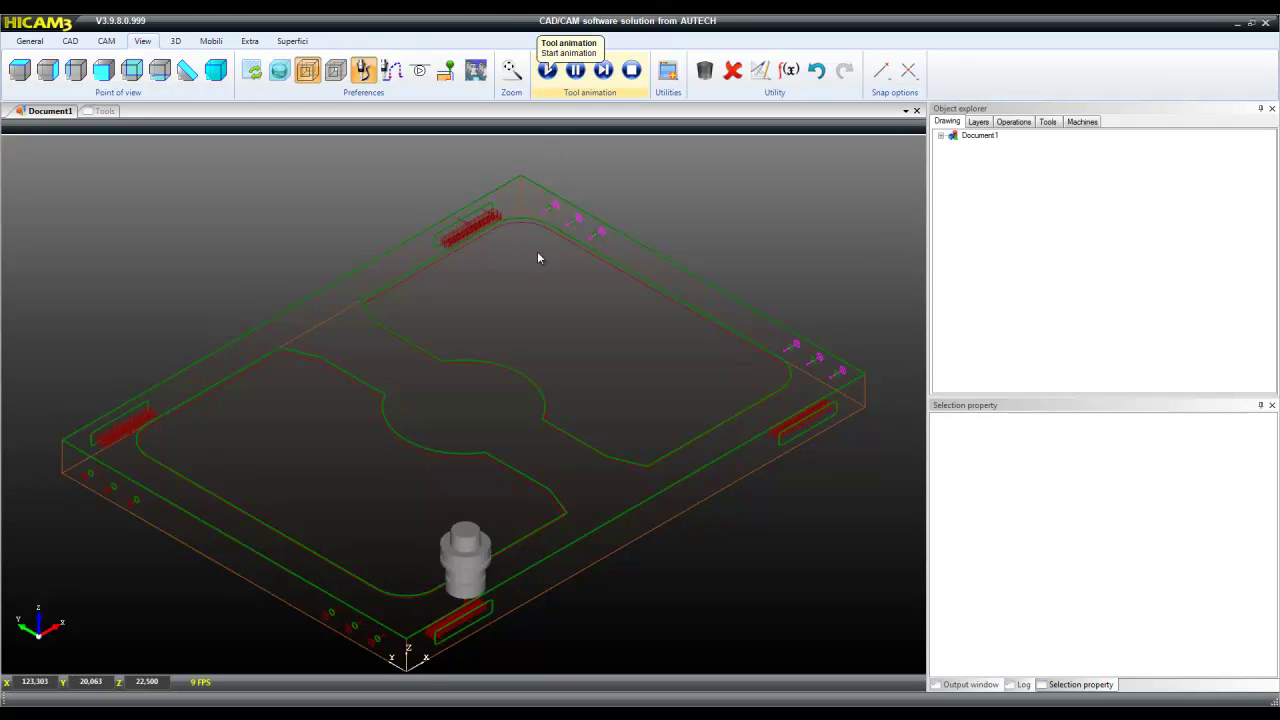